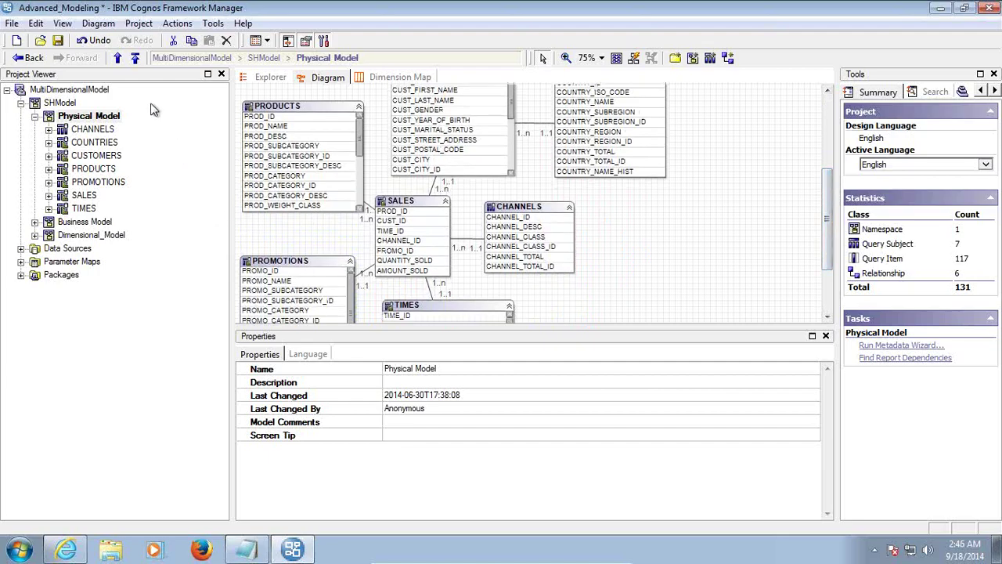
Create a query subject named Active_Promotions in the Physical Model namespace, based on data source tables and columns.
{"action": "right_click", "coordinate": [104, 119]}
{"action": "mouse_move", "coordinate": [131, 125]}
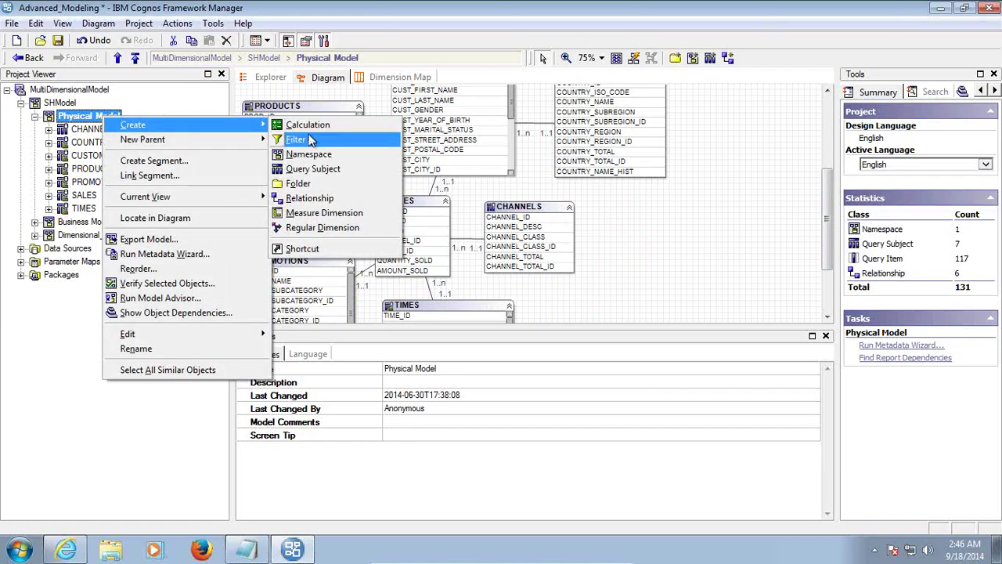
{"action": "left_click", "coordinate": [328, 168]}
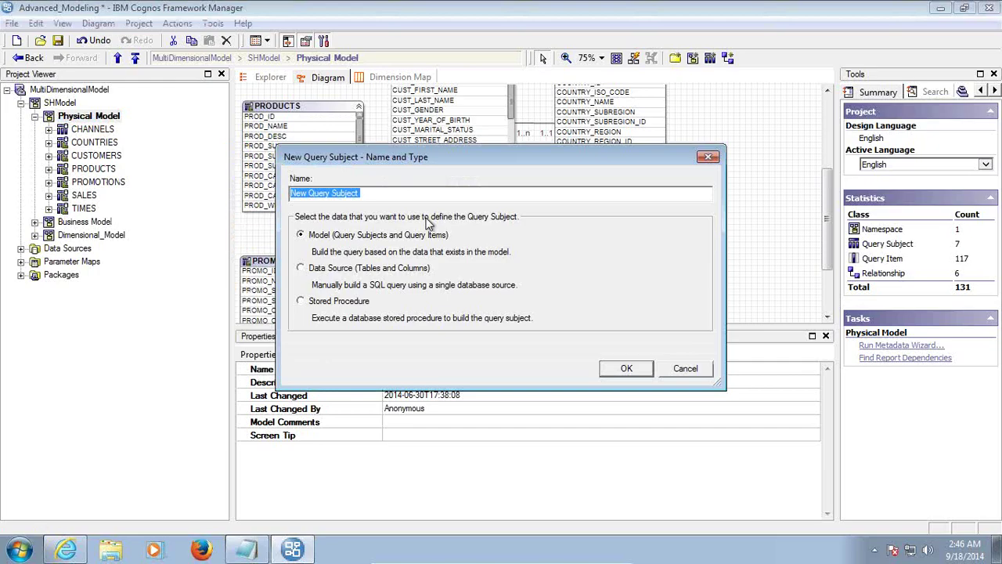
{"action": "type", "text": "Active_promotions"}
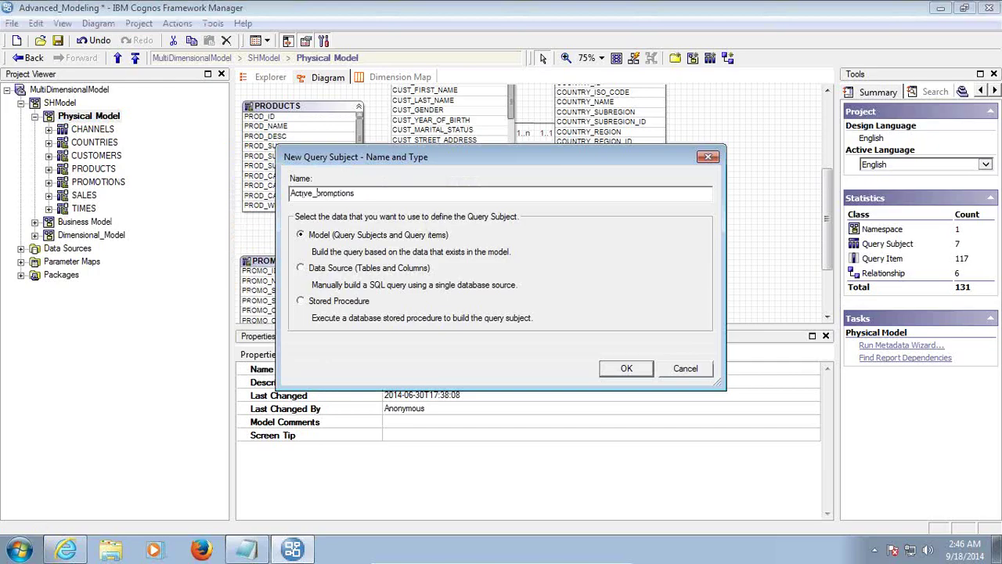
{"action": "left_click", "coordinate": [316, 192]}
{"action": "key", "text": "BackSpace"}
{"action": "type", "text": "P"}
{"action": "left_click", "coordinate": [301, 268]}
{"action": "left_click", "coordinate": [626, 368]}
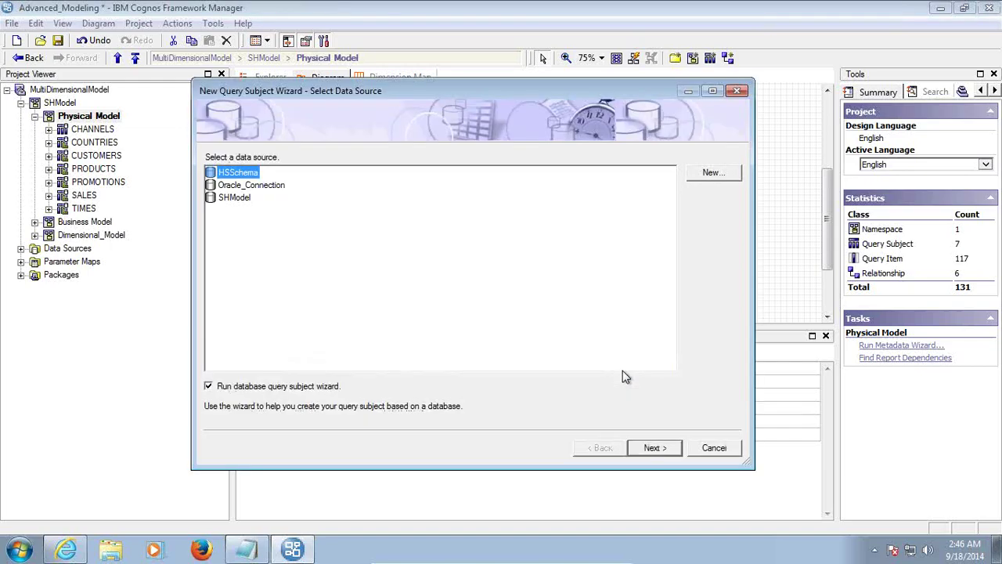
Choose SHModel as the data source and include all columns of the SH schema's PROMOTIONS table.
{"action": "left_click", "coordinate": [230, 199]}
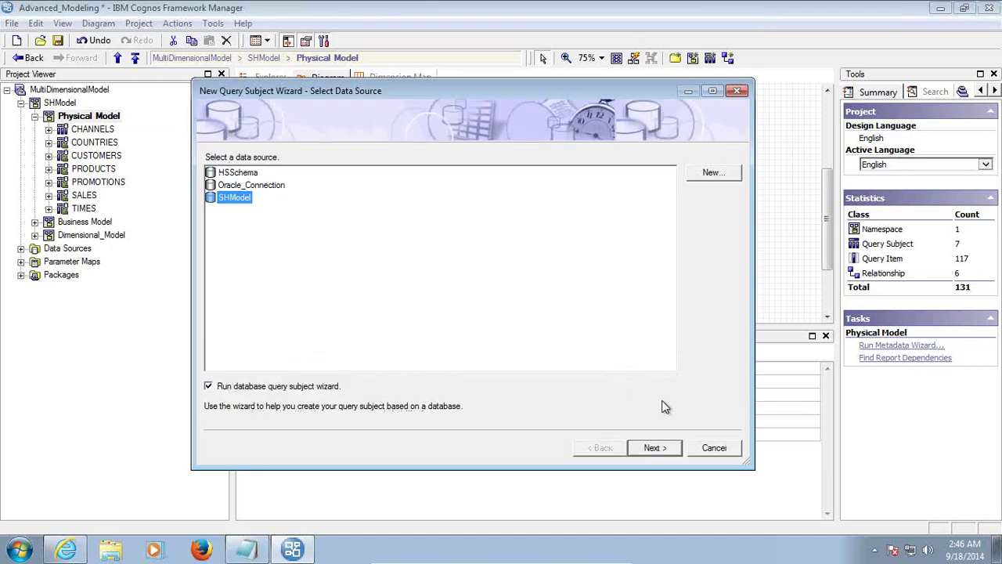
{"action": "left_click", "coordinate": [657, 450]}
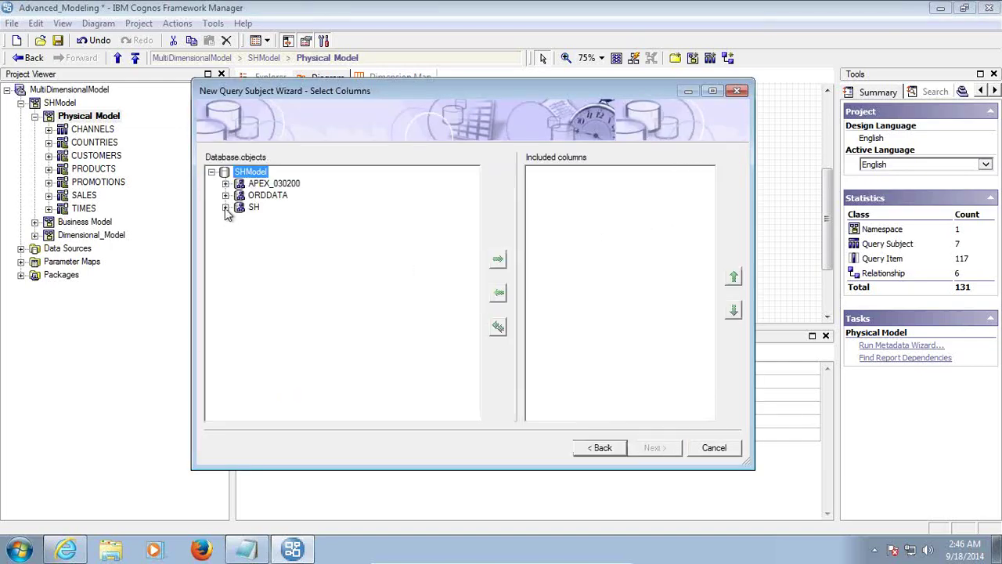
{"action": "left_click", "coordinate": [226, 207]}
{"action": "left_click", "coordinate": [240, 231]}
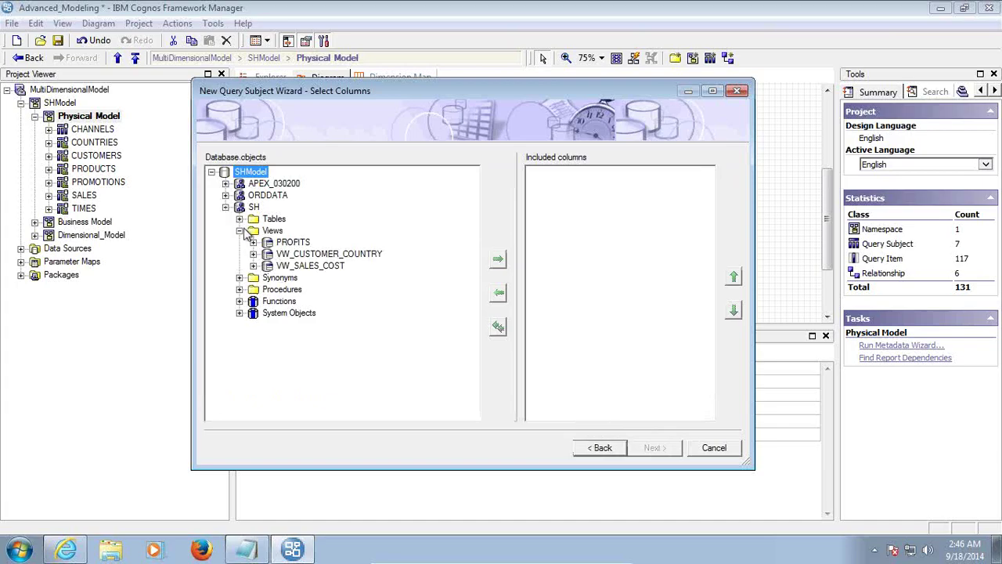
{"action": "left_click", "coordinate": [240, 218]}
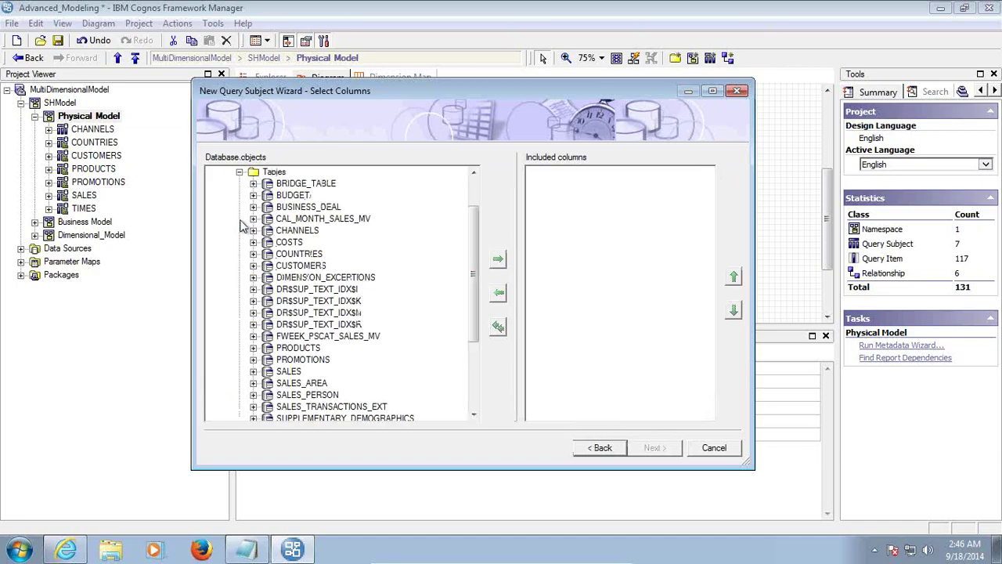
{"action": "scroll", "coordinate": [337, 280], "scroll_direction": "down", "scroll_amount": 3}
{"action": "scroll", "coordinate": [337, 280], "scroll_direction": "up", "scroll_amount": 2}
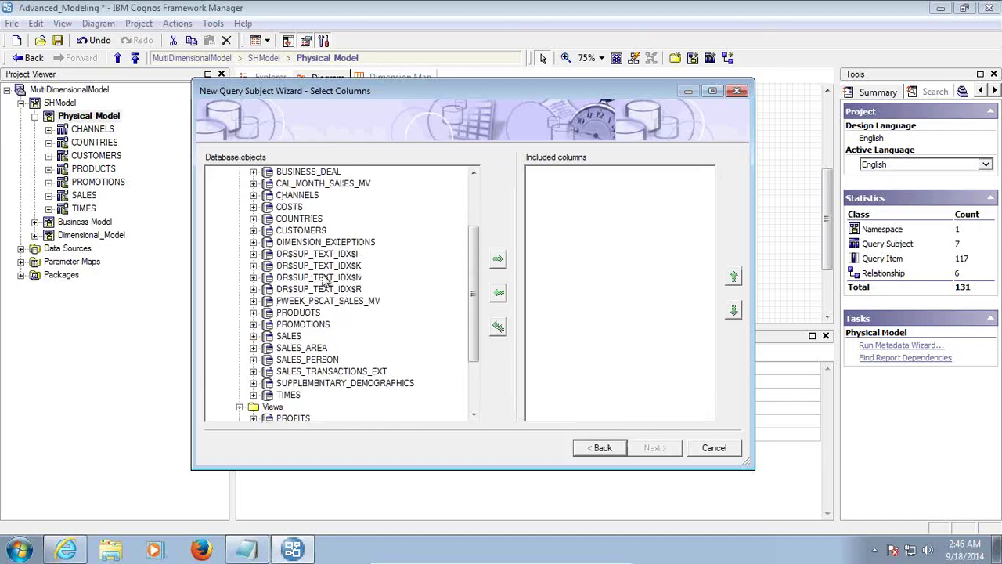
{"action": "left_click", "coordinate": [303, 324]}
{"action": "left_click", "coordinate": [498, 260]}
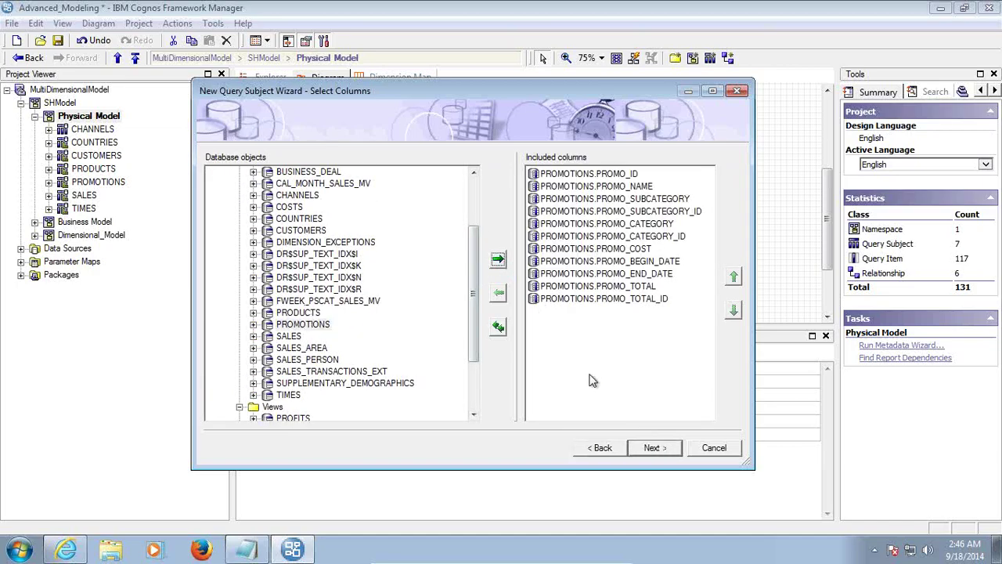
Complete the query subject wizard without defining any join expression or filter.
{"action": "left_click", "coordinate": [654, 448]}
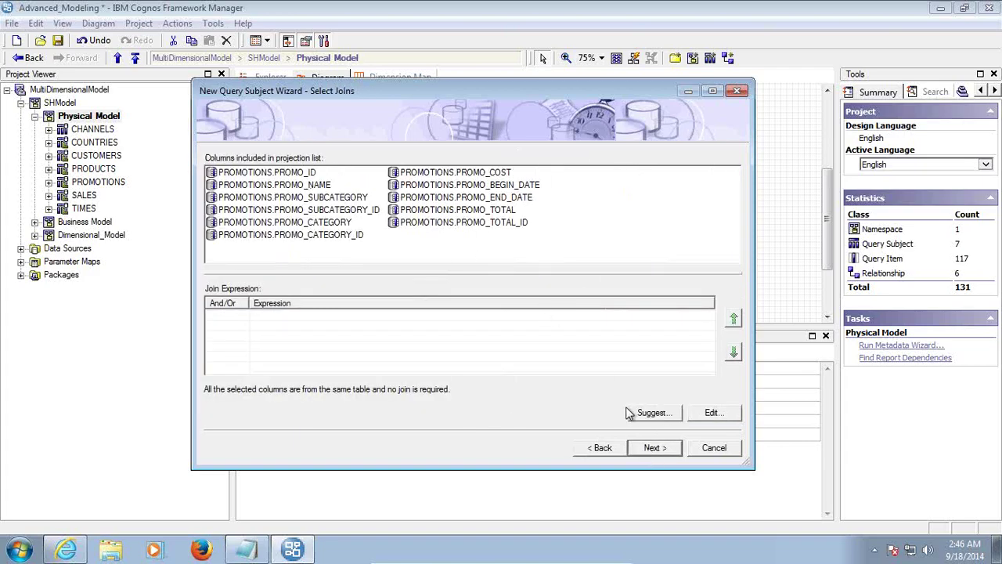
{"action": "left_click", "coordinate": [648, 452]}
{"action": "left_click", "coordinate": [653, 449]}
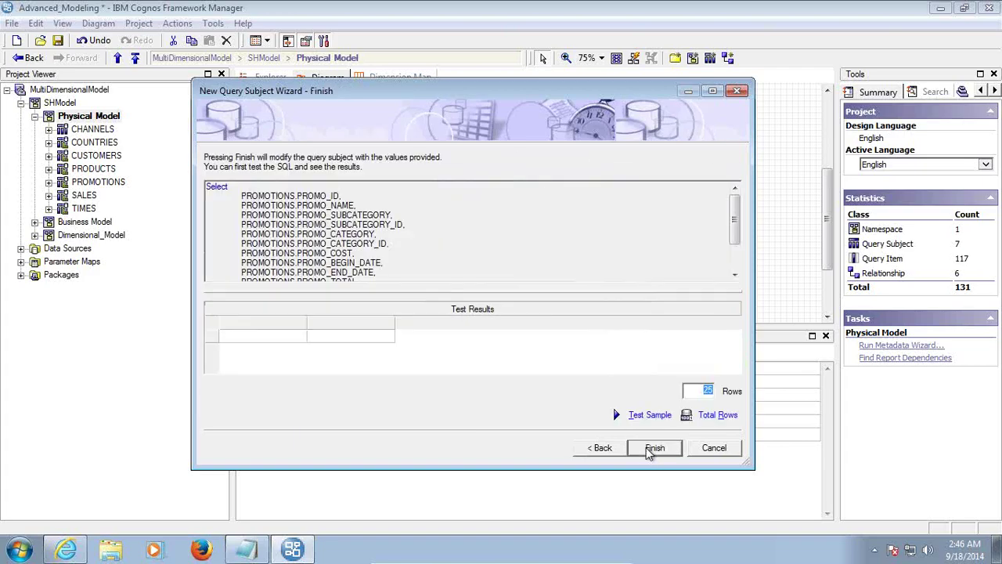
{"action": "left_click", "coordinate": [650, 451]}
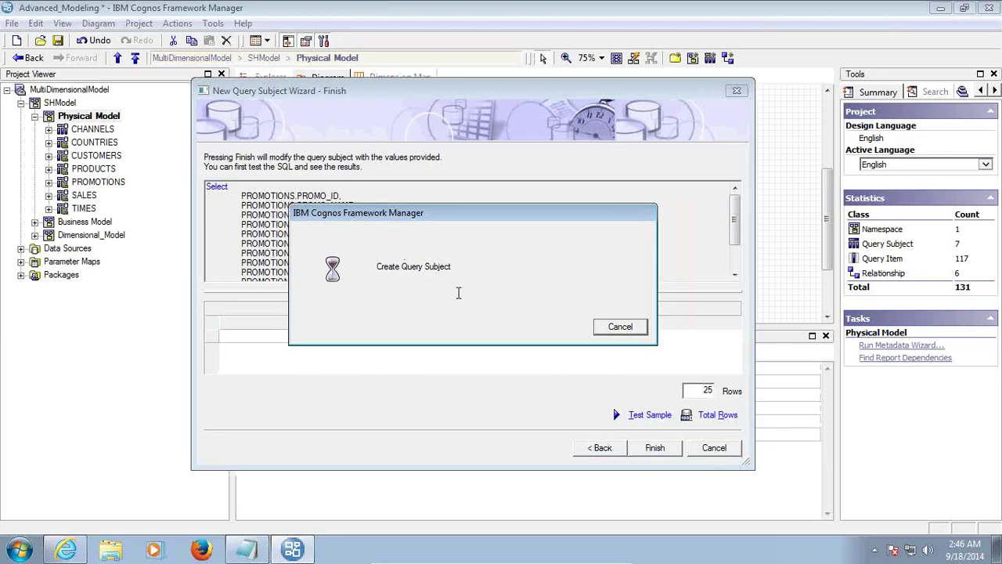
{"action": "key", "text": "alt+Tab"}
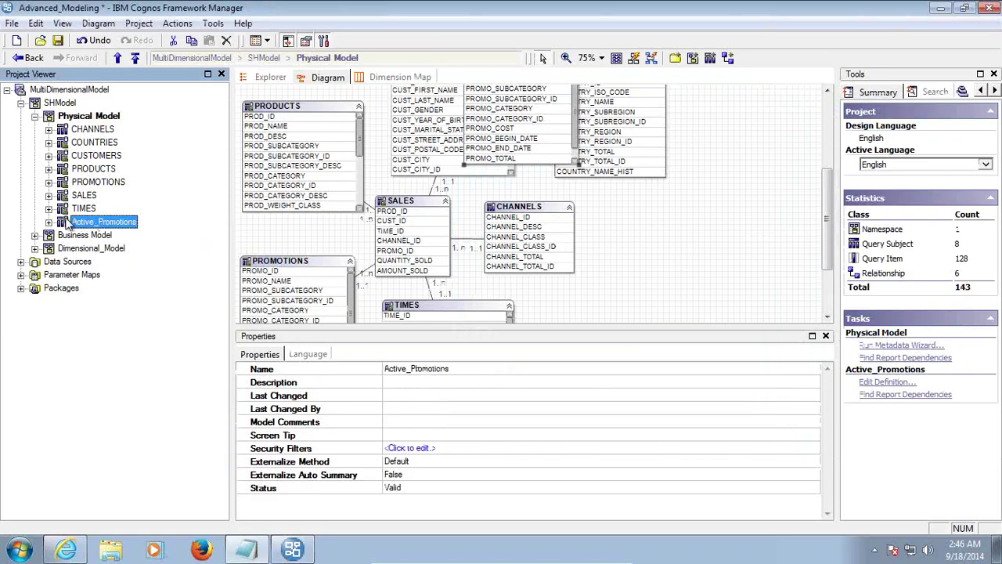
Open the definition of Active_Promotions for editing and add a calculation named Current_Date.
{"action": "left_click", "coordinate": [50, 222]}
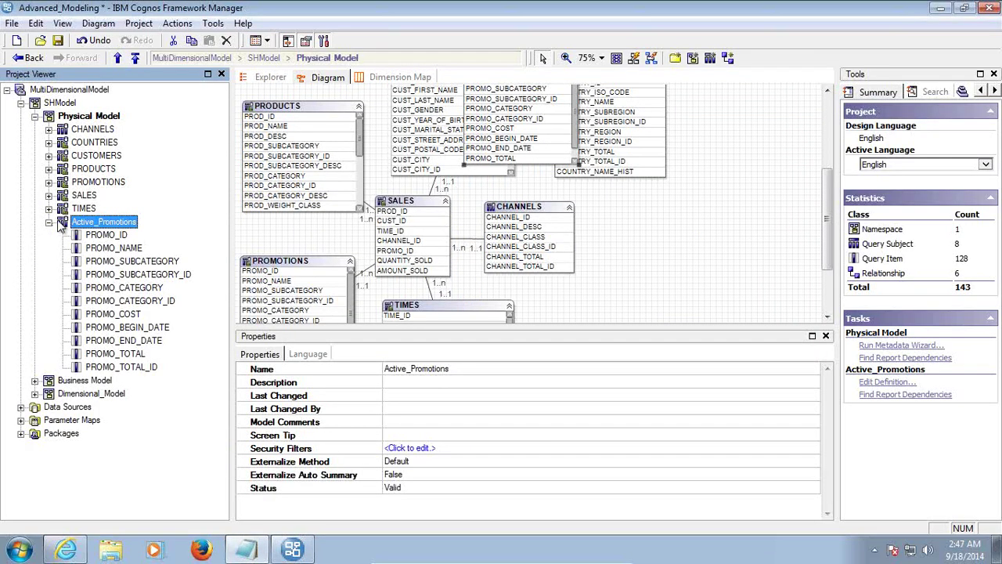
{"action": "right_click", "coordinate": [106, 225]}
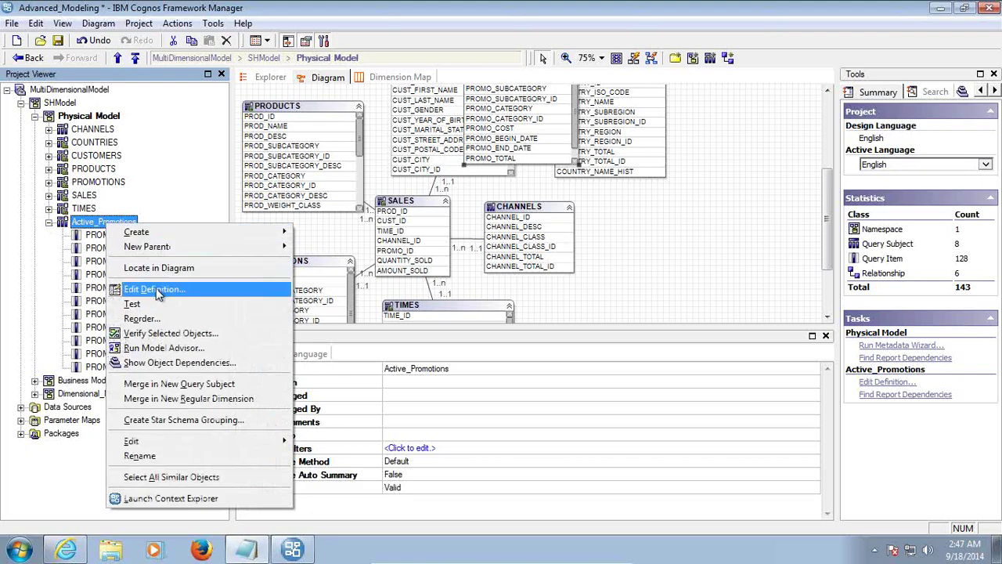
{"action": "left_click", "coordinate": [154, 290]}
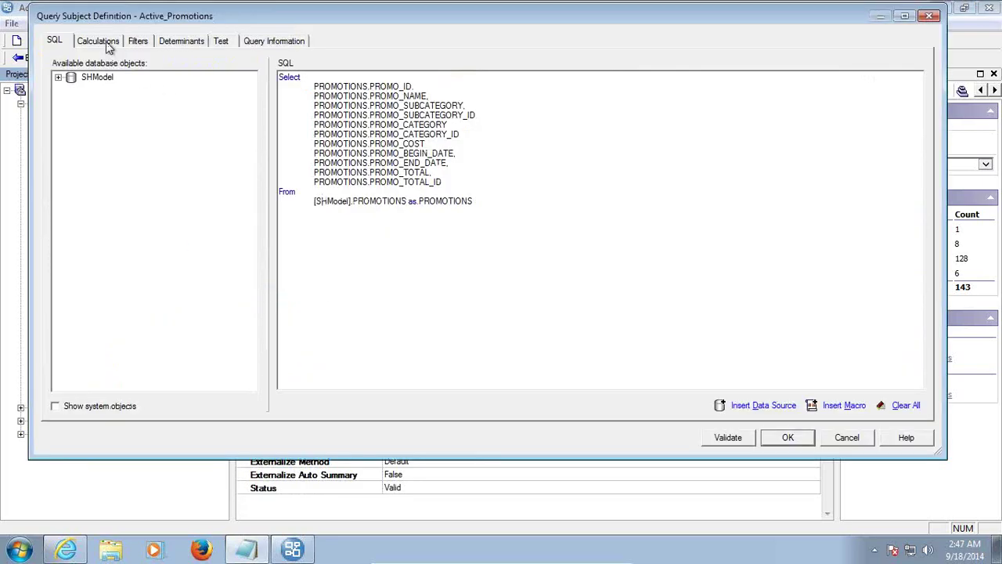
{"action": "left_click", "coordinate": [98, 41]}
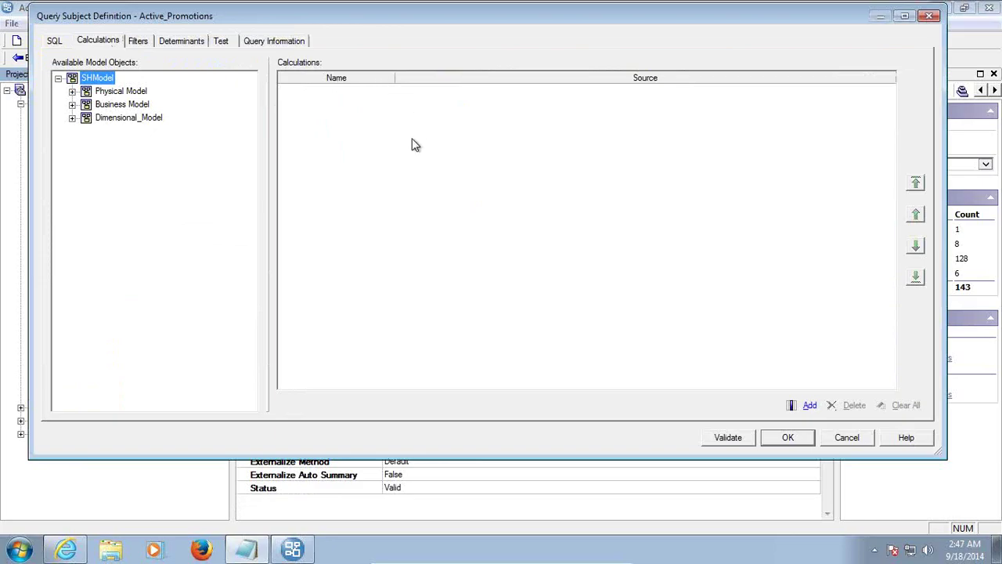
{"action": "left_click", "coordinate": [808, 405]}
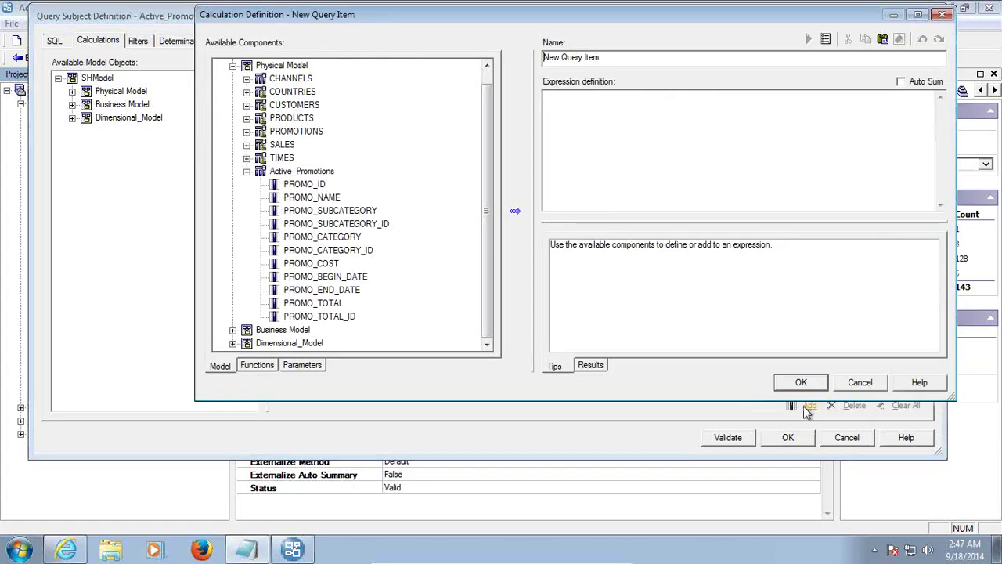
{"action": "left_click_drag", "start_coordinate": [622, 57], "coordinate": [509, 57]}
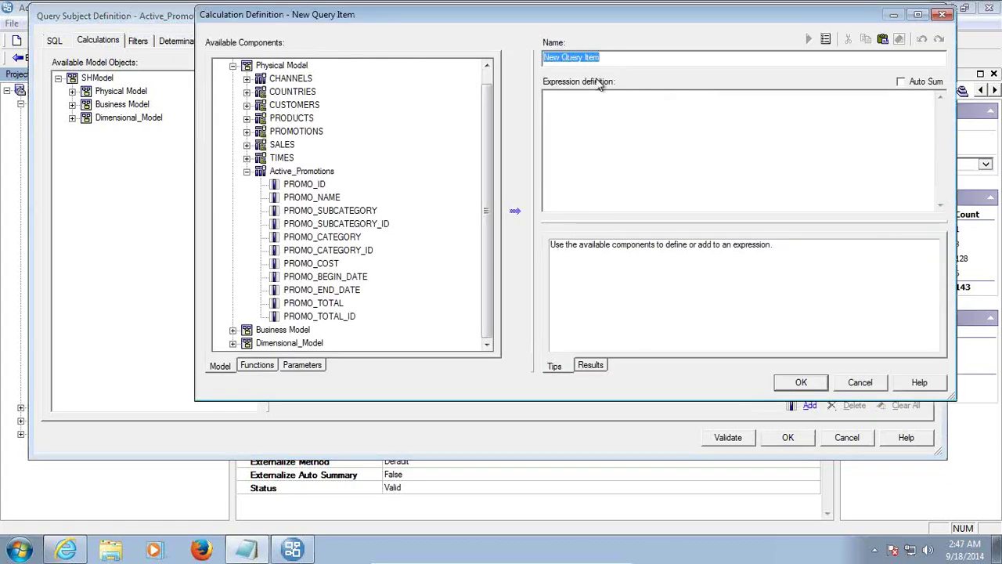
{"action": "type", "text": "Dat"}
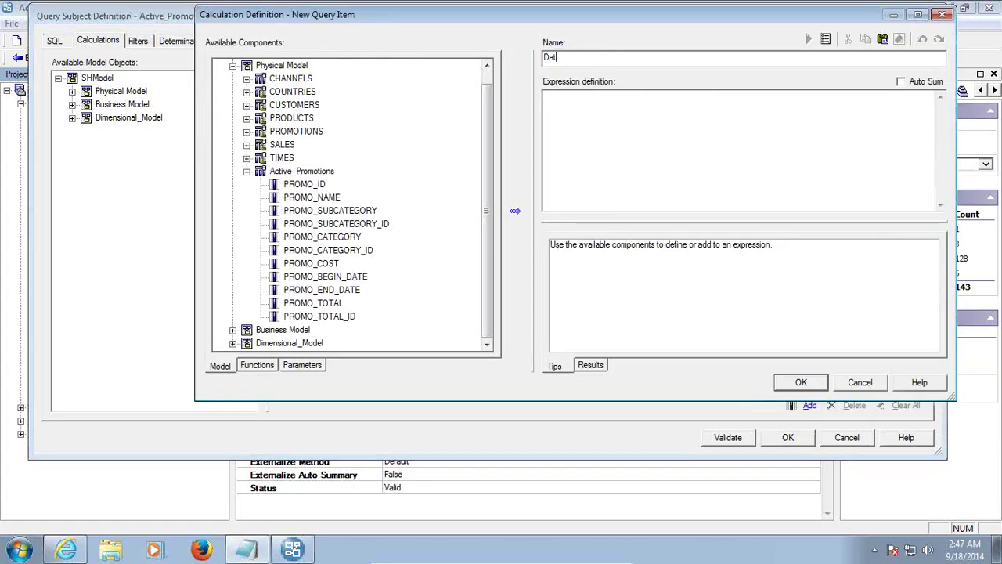
{"action": "type", "text": "Current_"}
Define the Current_Date expression with Oracle's vendor-specific {sysdate} constant and accept the calculation.
{"action": "left_click", "coordinate": [247, 171]}
{"action": "left_click", "coordinate": [256, 365]}
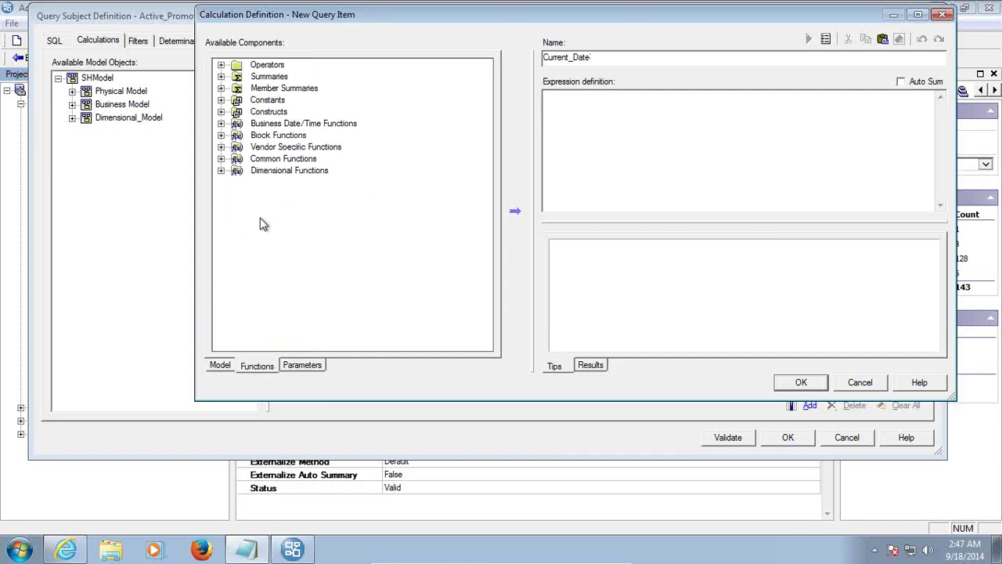
{"action": "left_click", "coordinate": [222, 148]}
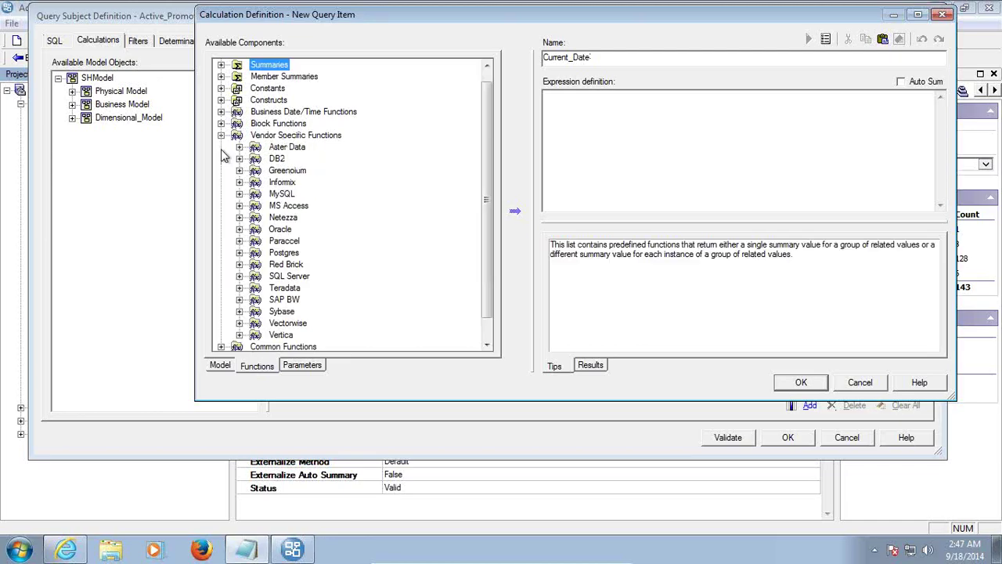
{"action": "left_click", "coordinate": [239, 229]}
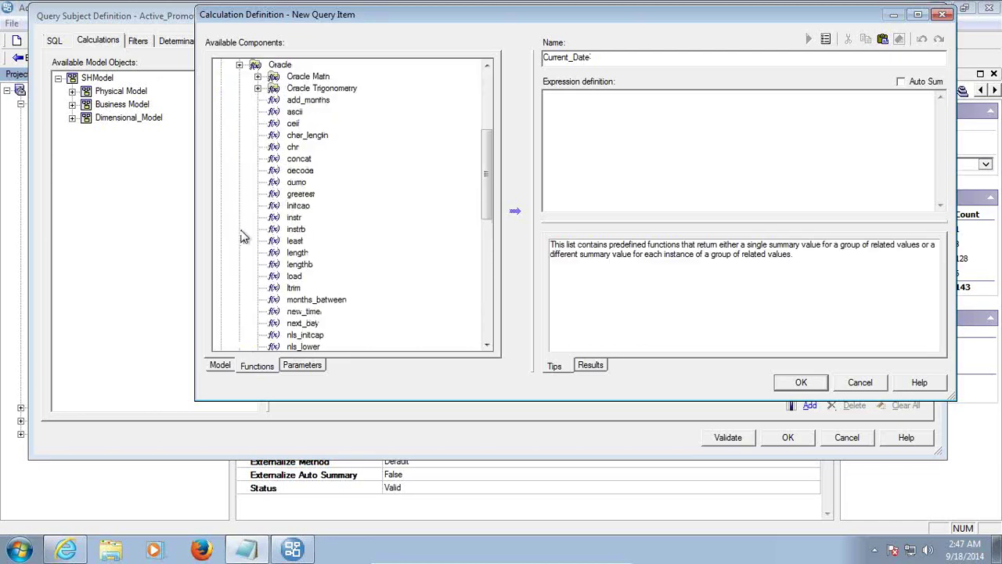
{"action": "scroll", "coordinate": [351, 228], "scroll_direction": "down", "scroll_amount": 6}
{"action": "scroll", "coordinate": [351, 229], "scroll_direction": "down", "scroll_amount": 4}
{"action": "left_click_drag", "start_coordinate": [303, 193], "coordinate": [563, 166]}
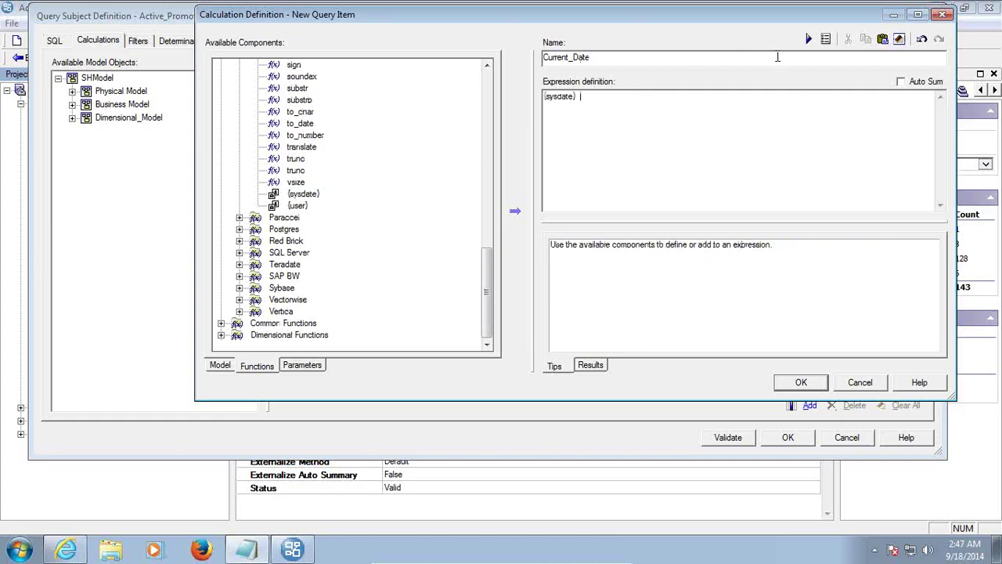
{"action": "left_click", "coordinate": [801, 382]}
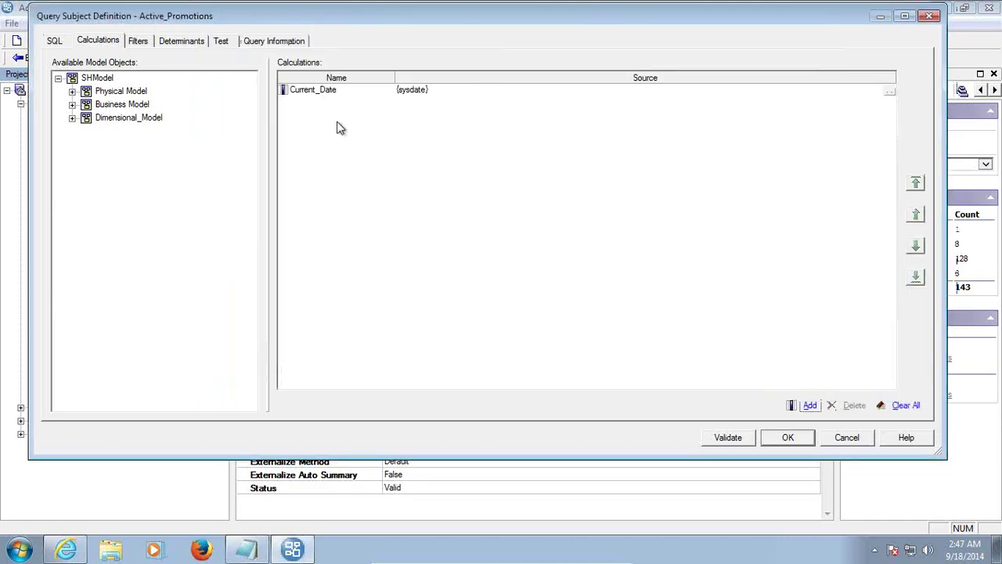
Test a sample of Active_Promotions, compare Current_Date with PROMO_BEGIN_DATE in the first two rows, and return to the calculations.
{"action": "left_click", "coordinate": [221, 41]}
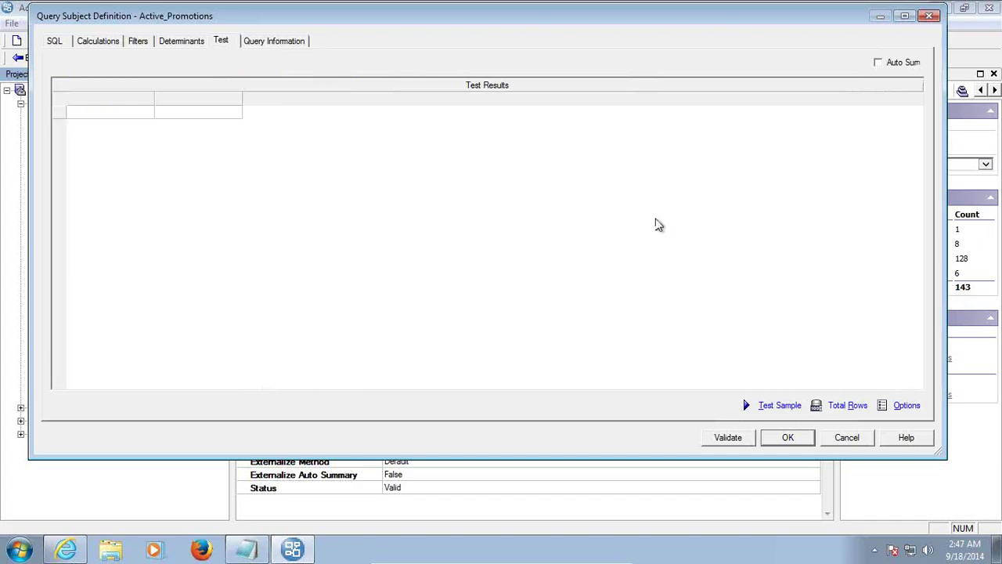
{"action": "left_click", "coordinate": [782, 407]}
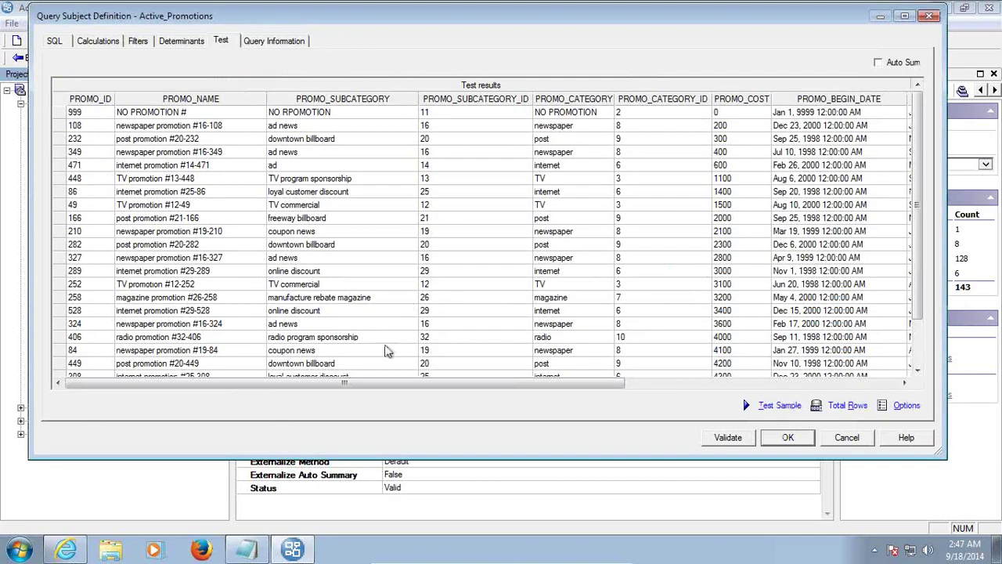
{"action": "left_click_drag", "start_coordinate": [324, 380], "coordinate": [704, 379]}
{"action": "left_click_drag", "start_coordinate": [846, 205], "coordinate": [850, 130]}
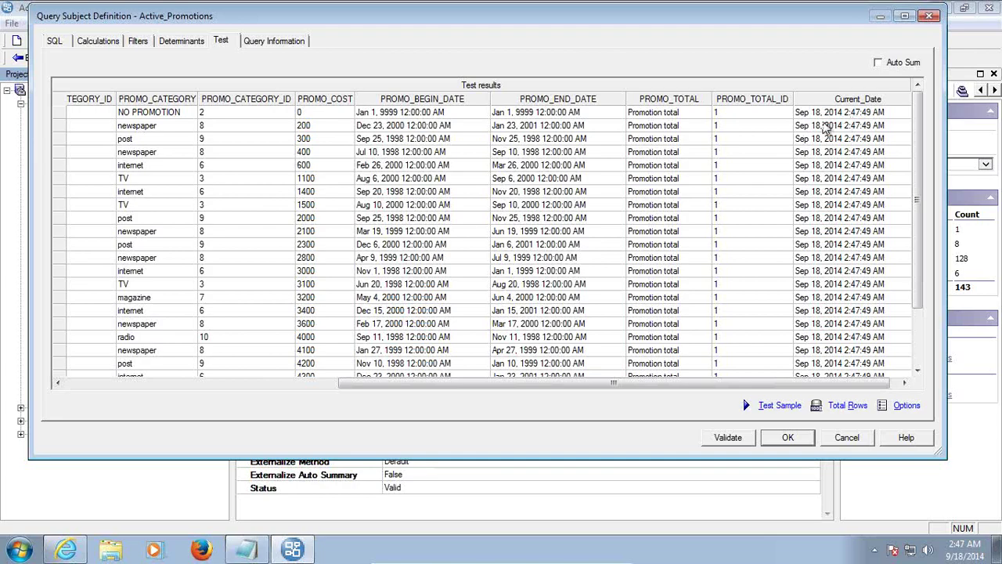
{"action": "left_click", "coordinate": [856, 116]}
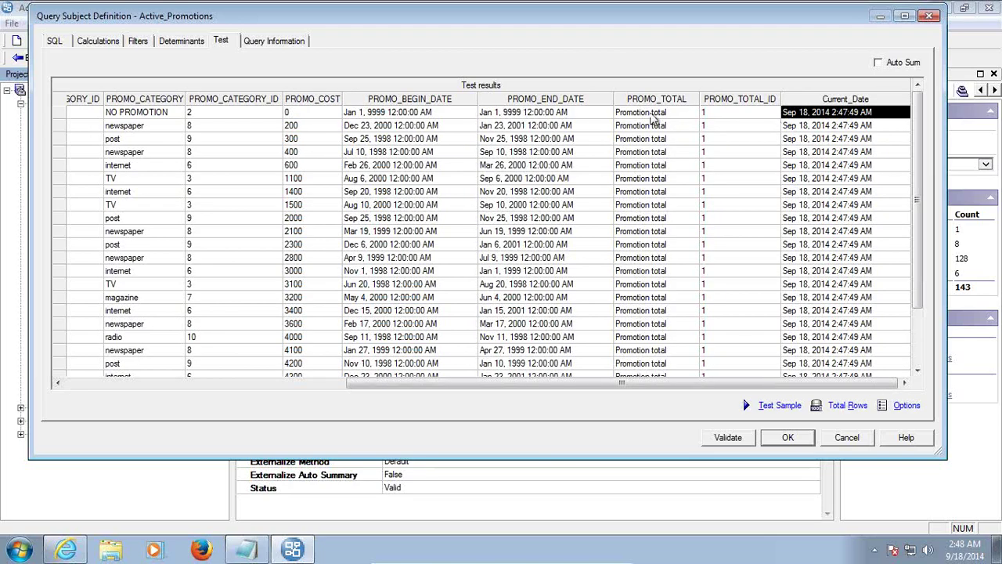
{"action": "left_click", "coordinate": [424, 115]}
{"action": "left_click", "coordinate": [802, 116]}
{"action": "left_click", "coordinate": [454, 131]}
{"action": "left_click", "coordinate": [817, 129]}
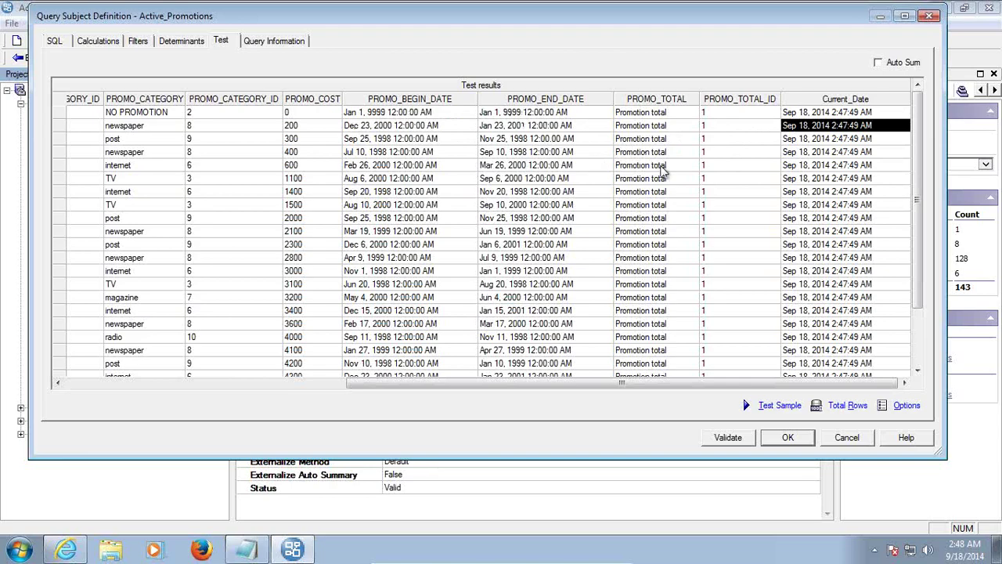
{"action": "left_click", "coordinate": [111, 43]}
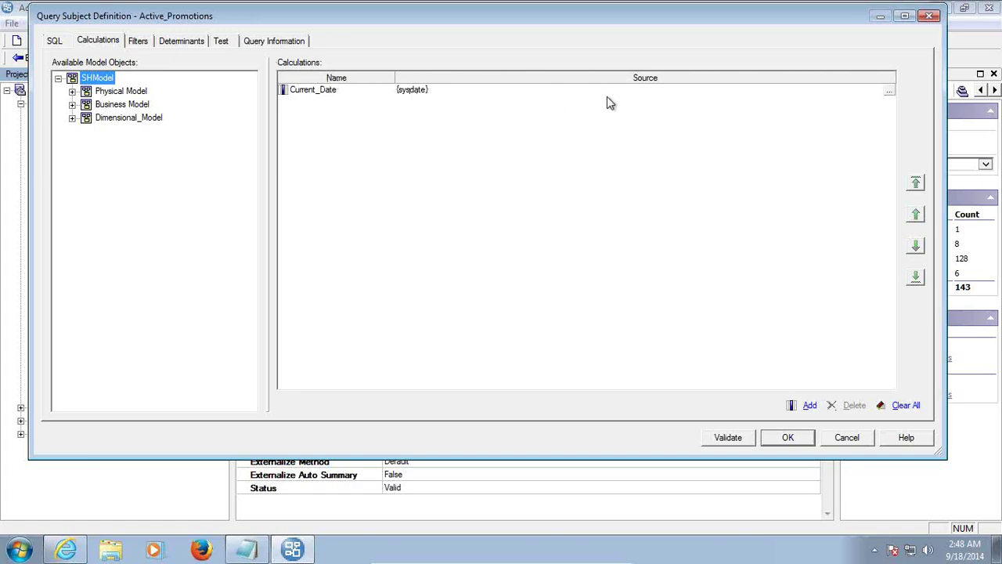
Switch to the open Notepad notes and add a block of blank lines below the 12:00AM entry.
{"action": "left_click", "coordinate": [246, 548]}
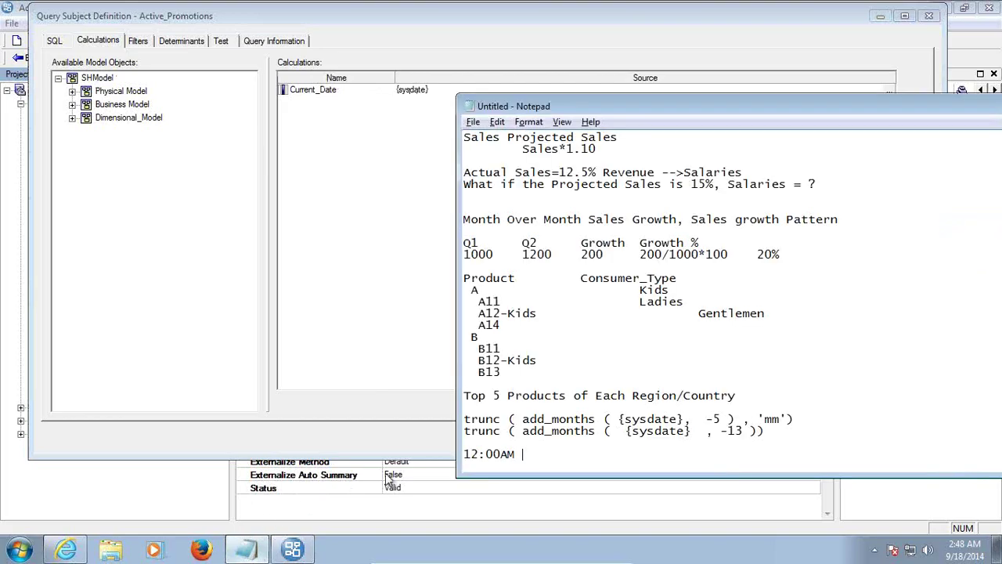
{"action": "scroll", "coordinate": [568, 439], "scroll_direction": "down", "scroll_amount": 1}
{"action": "left_click_drag", "start_coordinate": [548, 434], "coordinate": [463, 430]}
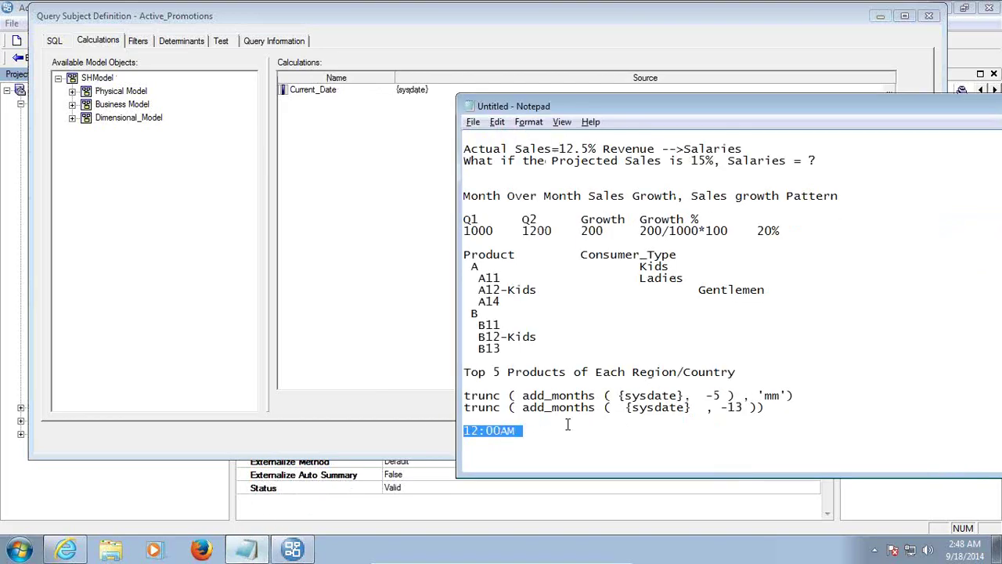
{"action": "left_click", "coordinate": [591, 437]}
{"action": "key", "text": "Return"}
{"action": "key", "text": "Return"}
{"action": "key", "text": "Return"}
{"action": "key", "text": "Return"}
{"action": "key", "text": "Return"}
{"action": "key", "text": "Return"}
{"action": "key", "text": "Return"}
{"action": "key", "text": "Return"}
{"action": "key", "text": "Return"}
{"action": "key", "text": "Return"}
{"action": "key", "text": "Return"}
{"action": "key", "text": "Return"}
{"action": "key", "text": "Return"}
{"action": "key", "text": "Return"}
{"action": "key", "text": "Return"}
{"action": "key", "text": "Return"}
{"action": "key", "text": "Return"}
{"action": "key", "text": "Return"}
{"action": "key", "text": "Return"}
{"action": "key", "text": "Return"}
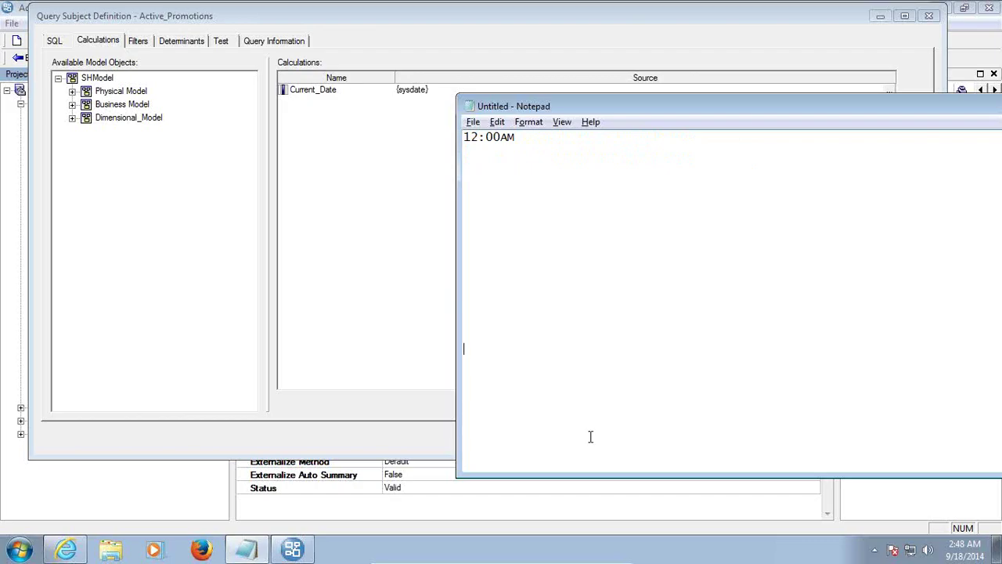
Add the notes "13 Months Rolling" and "17th Sep 2014 to 17th Aug 2013" above the 12:00AM line and highlight that line.
{"action": "key", "text": "Up"}
{"action": "type", "text": "13' Month"}
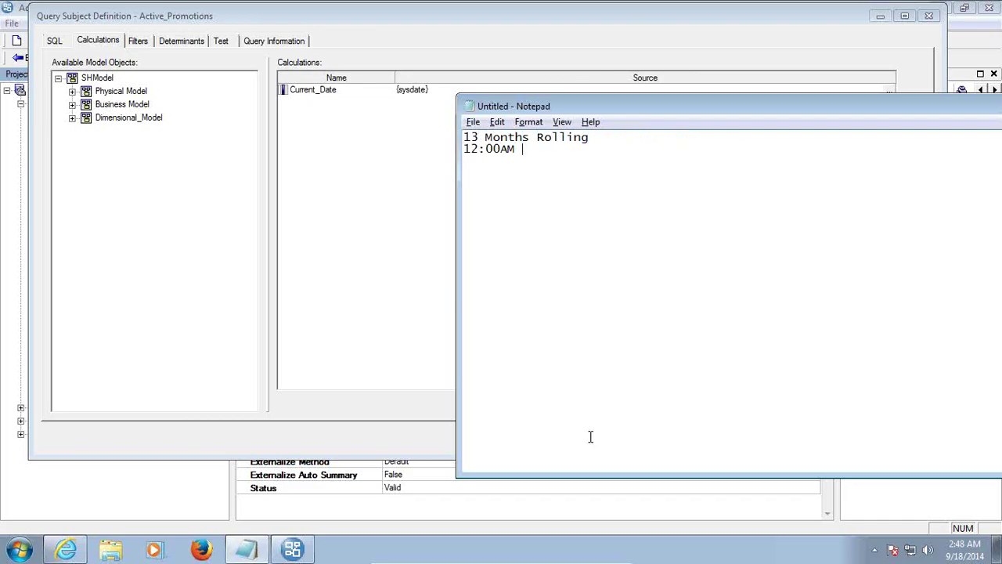
{"action": "key", "text": "Home"}
{"action": "key", "text": "Return"}
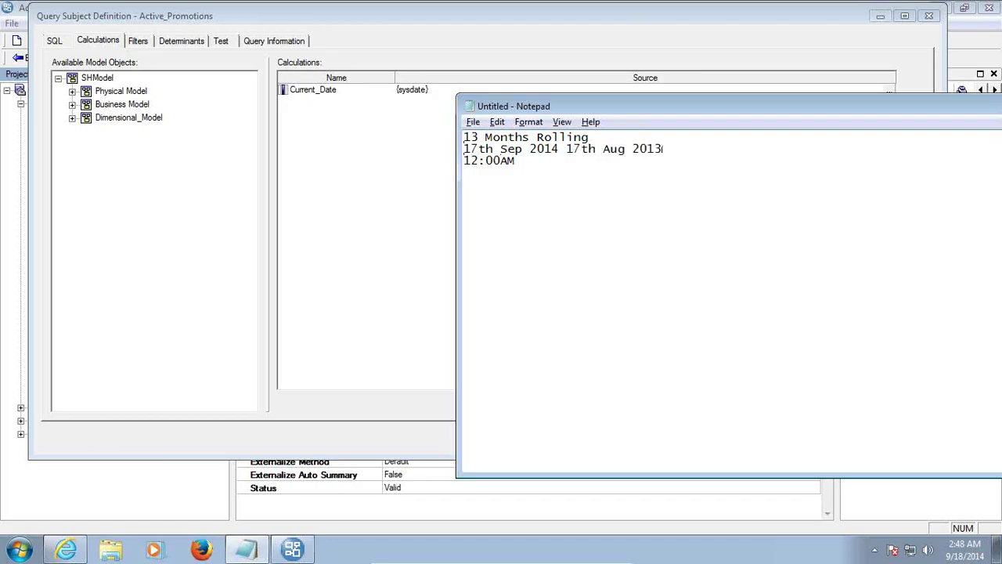
{"action": "type", "text": "to"}
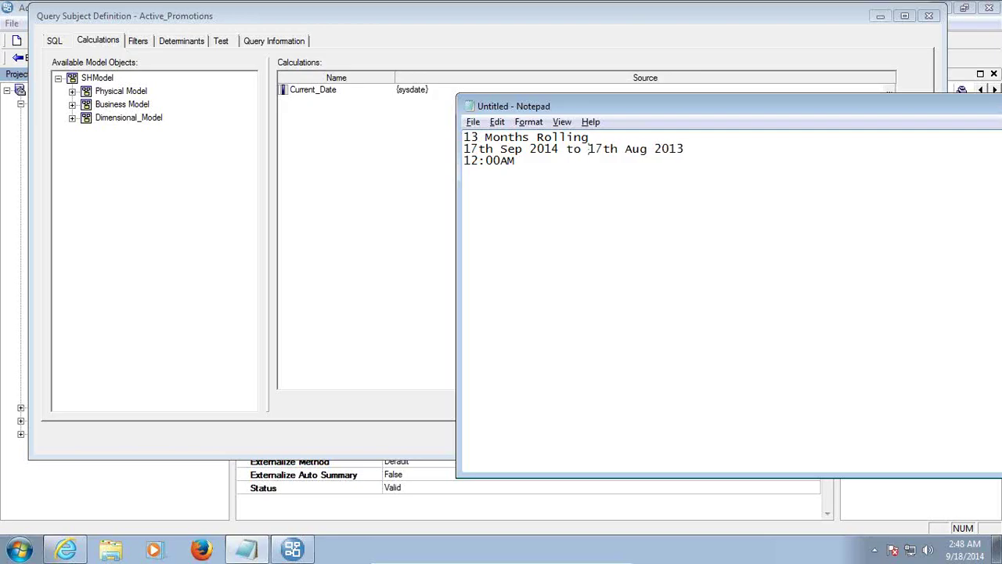
{"action": "key", "text": "shift+Home"}
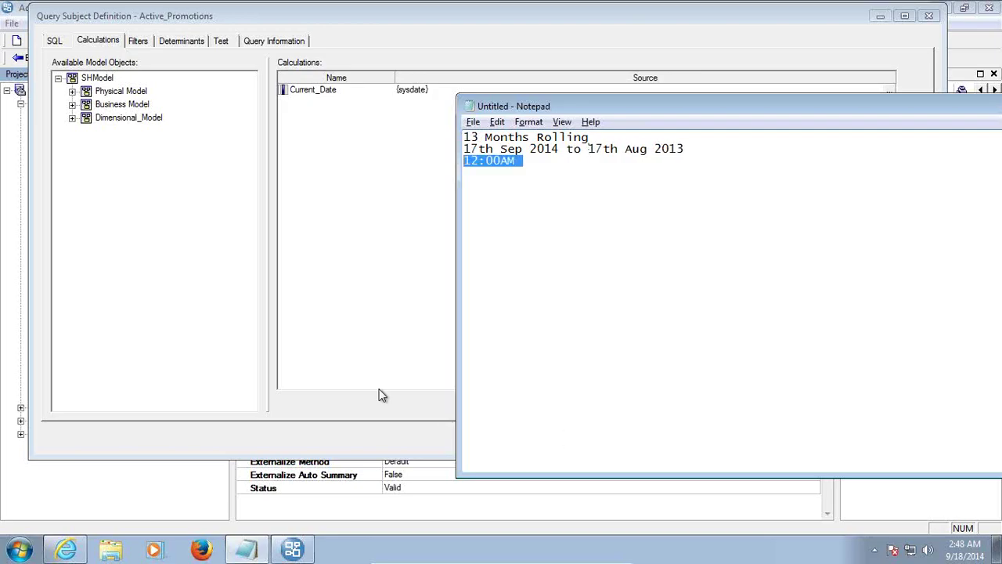
Return to the Active_Promotions definition and add a new calculation named 13_Month_Before.
{"action": "left_click", "coordinate": [388, 346]}
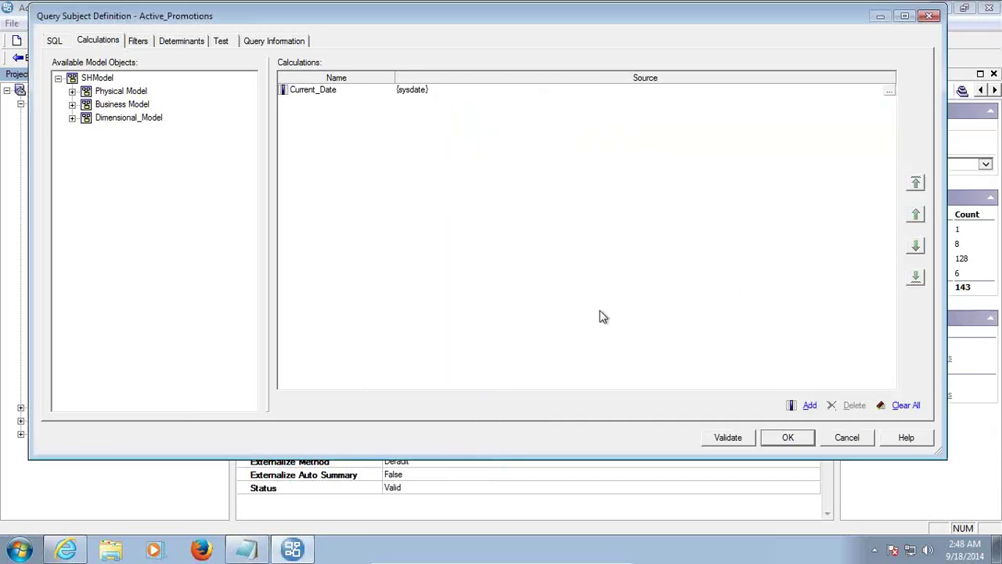
{"action": "left_click", "coordinate": [808, 407]}
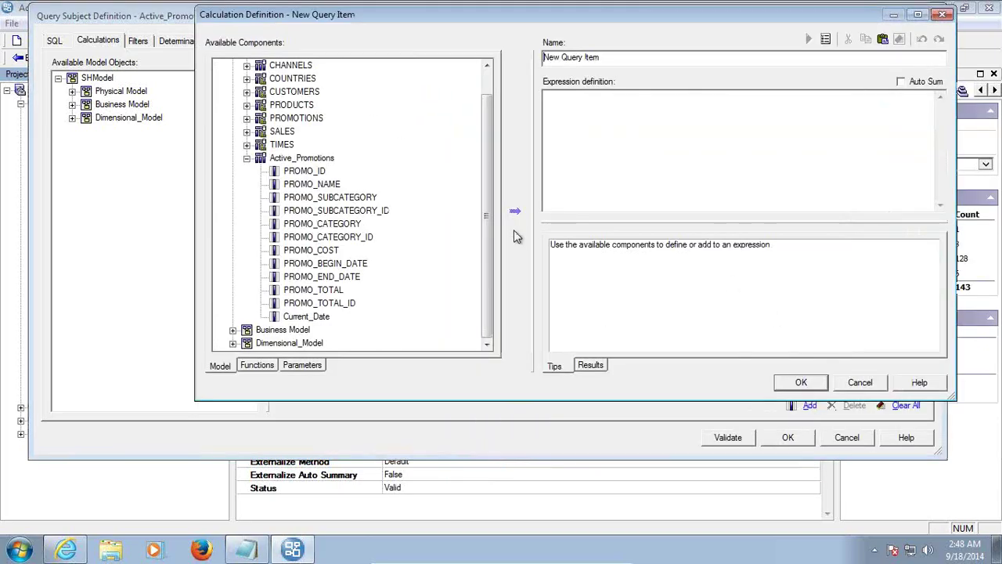
{"action": "left_click_drag", "start_coordinate": [613, 59], "coordinate": [518, 54]}
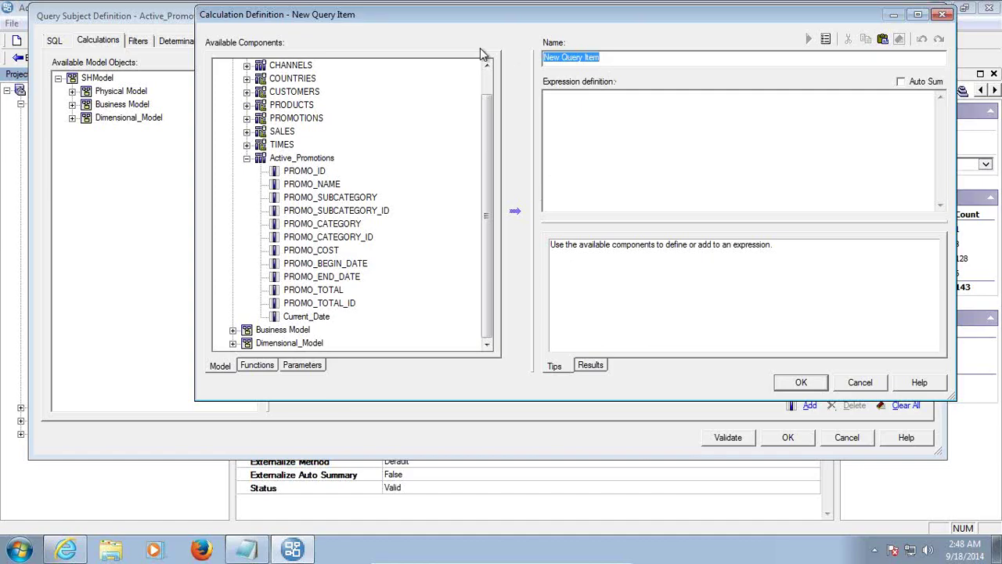
{"action": "type", "text": "13_Month_Before"}
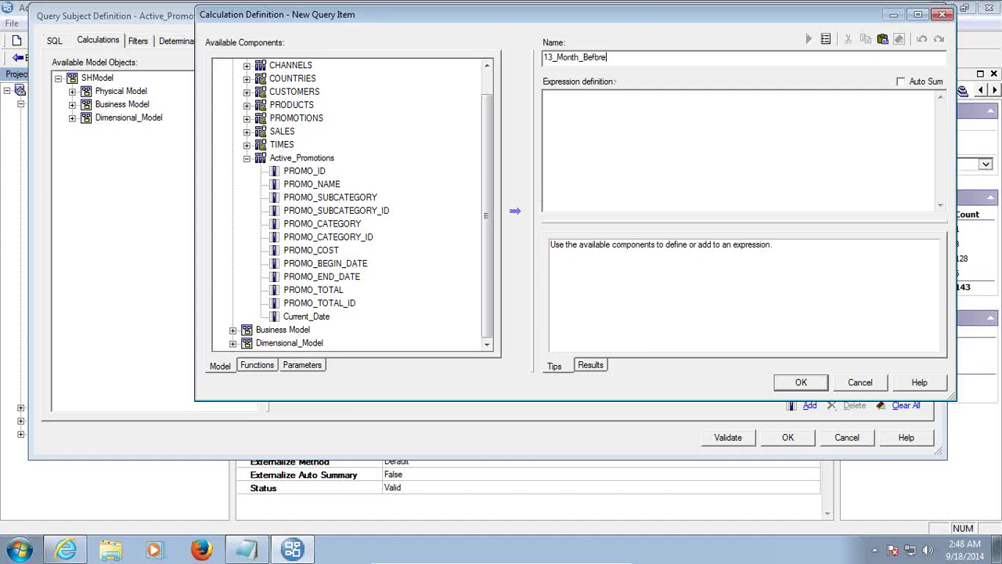
Insert Oracle's vendor-specific add_months function into the 13_Month_Before expression.
{"action": "left_click", "coordinate": [257, 366]}
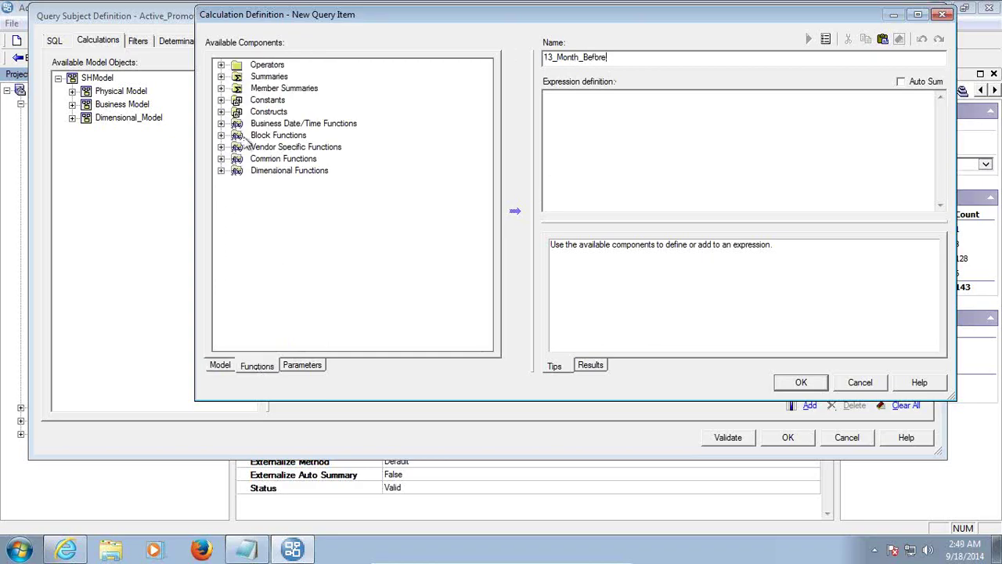
{"action": "left_click", "coordinate": [221, 147]}
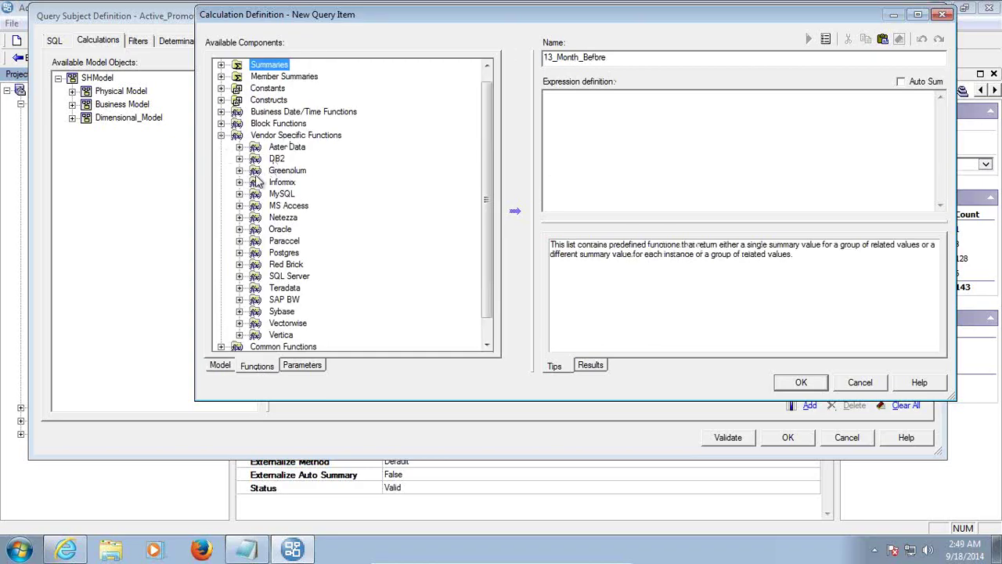
{"action": "left_click", "coordinate": [240, 229]}
{"action": "scroll", "coordinate": [342, 206], "scroll_direction": "down", "scroll_amount": 2}
{"action": "scroll", "coordinate": [342, 206], "scroll_direction": "up", "scroll_amount": 2}
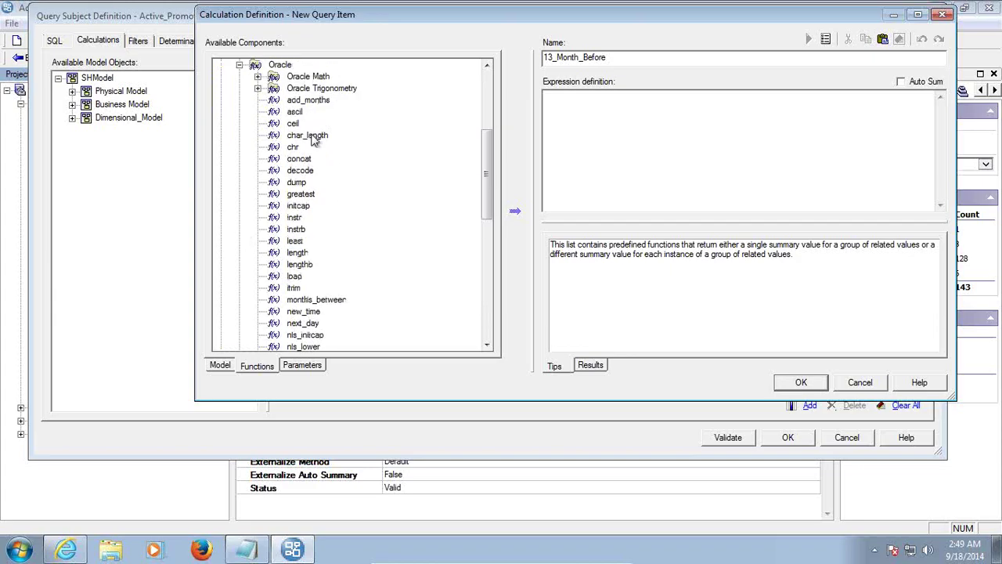
{"action": "scroll", "coordinate": [314, 141], "scroll_direction": "up", "scroll_amount": 1}
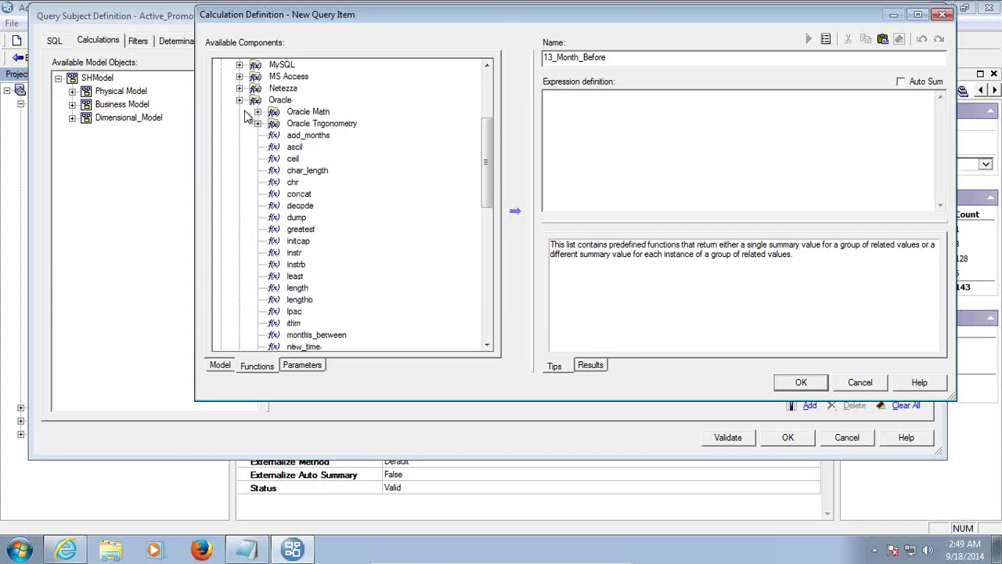
{"action": "scroll", "coordinate": [329, 176], "scroll_direction": "down", "scroll_amount": 2}
{"action": "scroll", "coordinate": [329, 175], "scroll_direction": "up", "scroll_amount": 2}
{"action": "left_click", "coordinate": [309, 137]}
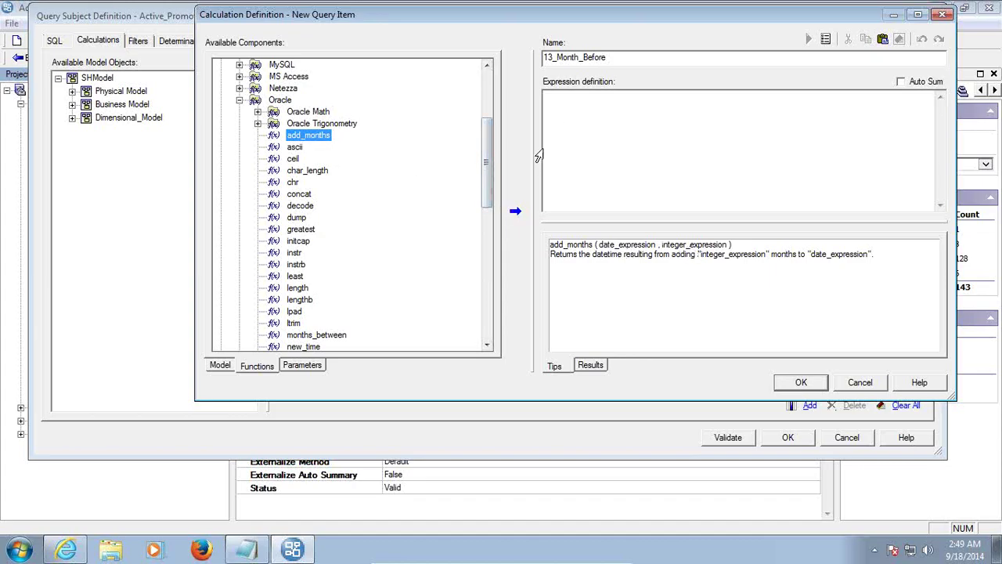
{"action": "left_click", "coordinate": [516, 214]}
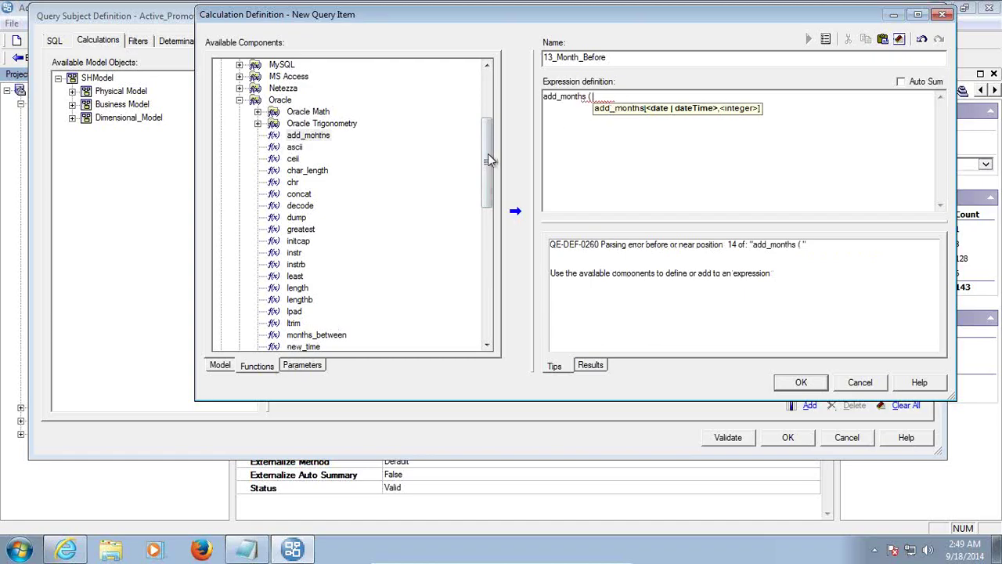
Complete the expression as add_months ( {sysdate} , -13) using Oracle's {sysdate} constant, and accept the calculation.
{"action": "left_click_drag", "start_coordinate": [490, 181], "coordinate": [479, 329]}
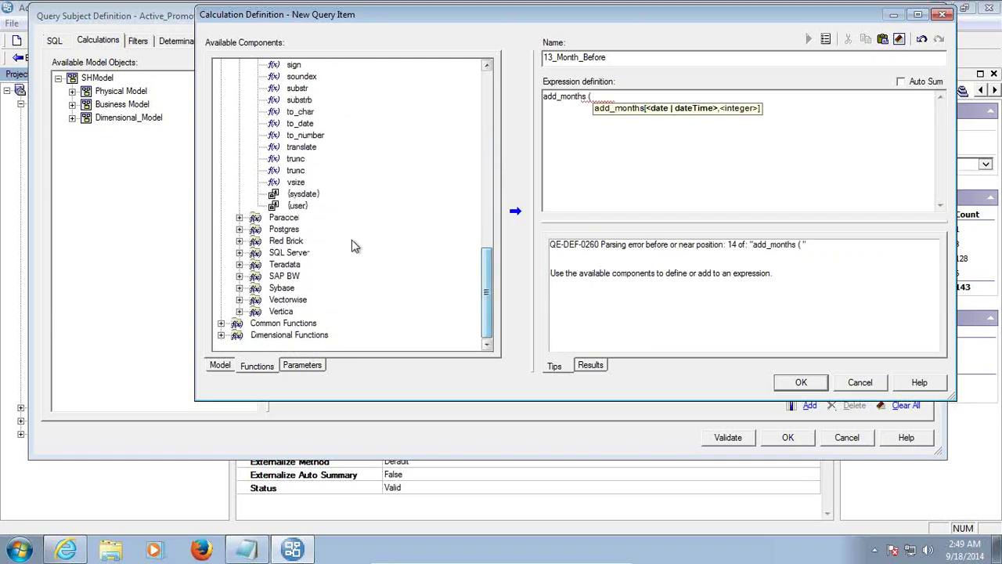
{"action": "left_click", "coordinate": [303, 194]}
{"action": "left_click", "coordinate": [514, 211]}
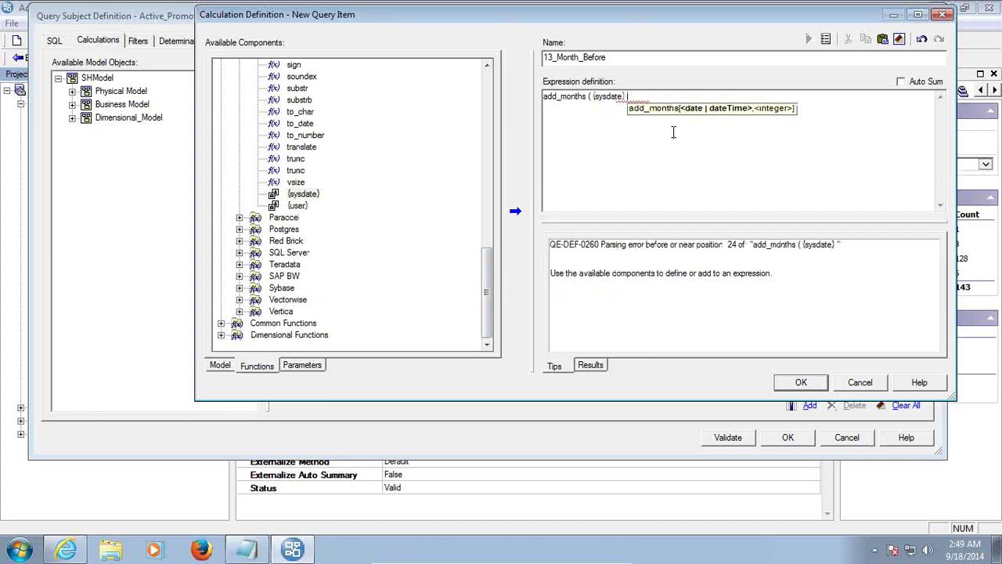
{"action": "type", "text": ","}
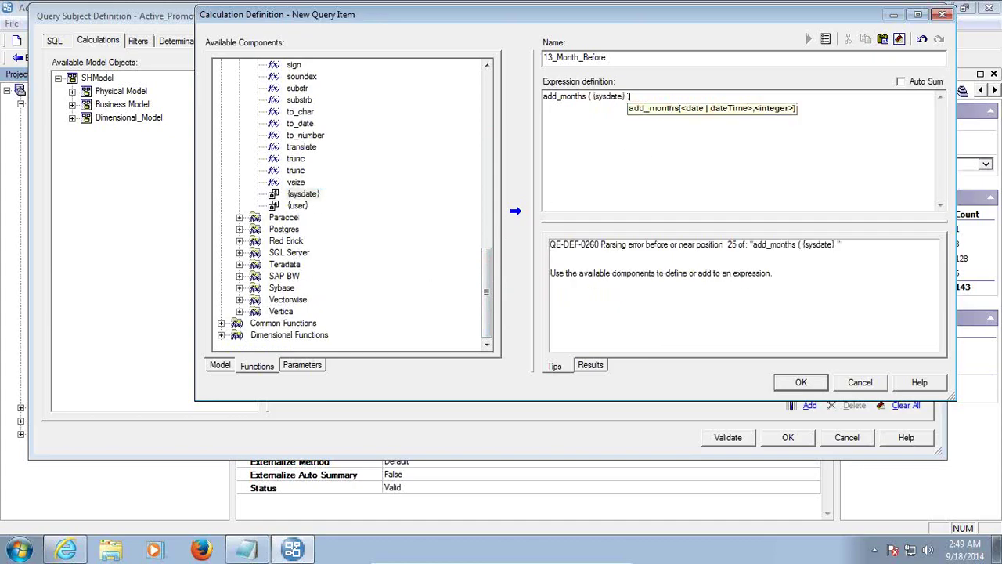
{"action": "type", "text": " -13)"}
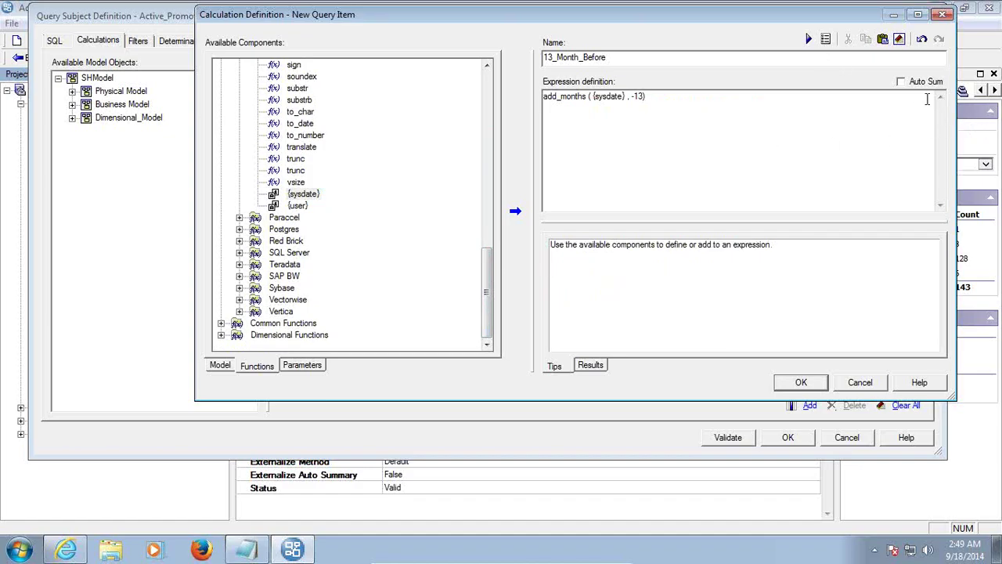
{"action": "left_click", "coordinate": [785, 382]}
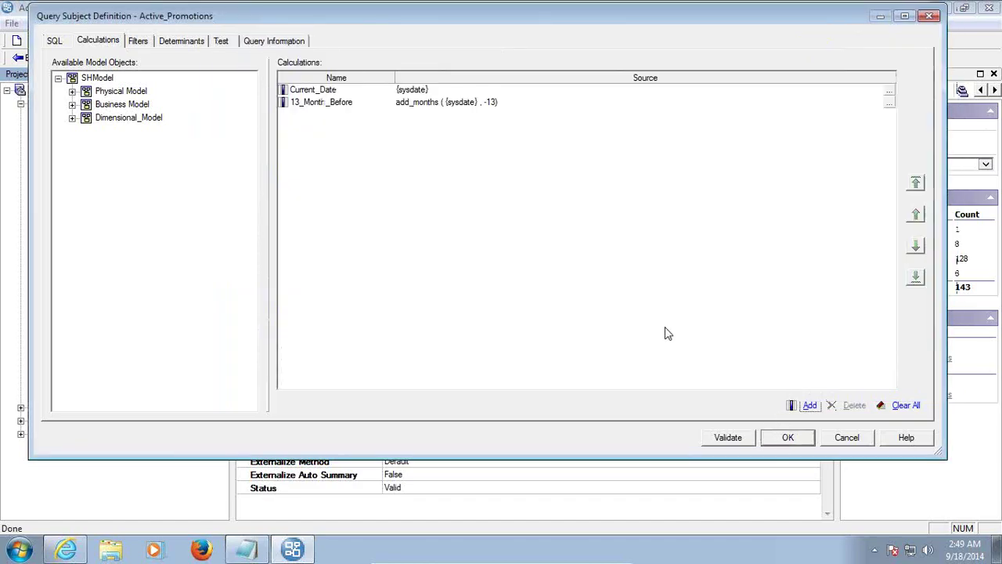
View the Active_Promotions test results, compare Current_Date with 13_Month_Before, and return to the calculations.
{"action": "left_click", "coordinate": [222, 42]}
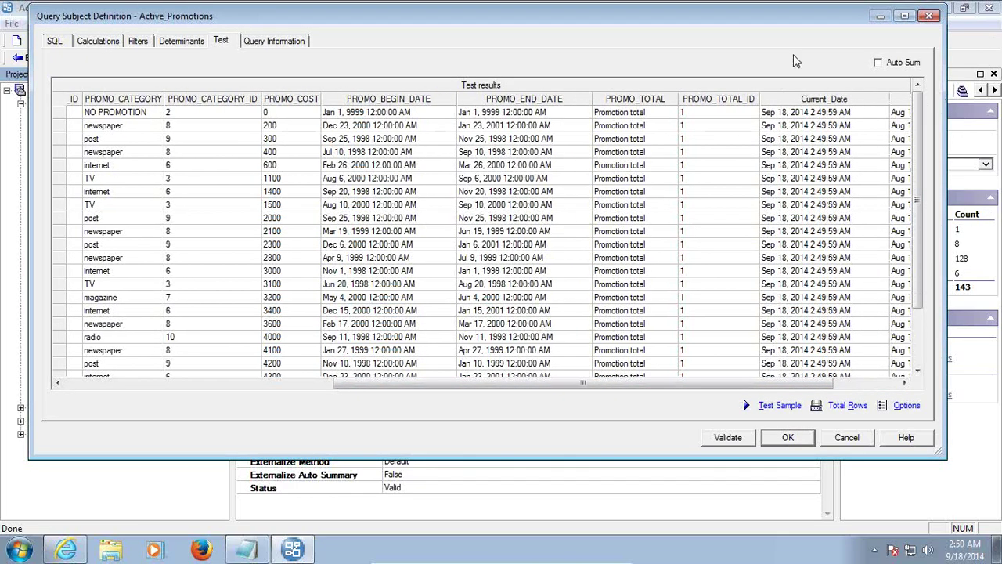
{"action": "left_click_drag", "start_coordinate": [627, 382], "coordinate": [707, 382]}
{"action": "left_click", "coordinate": [693, 153]}
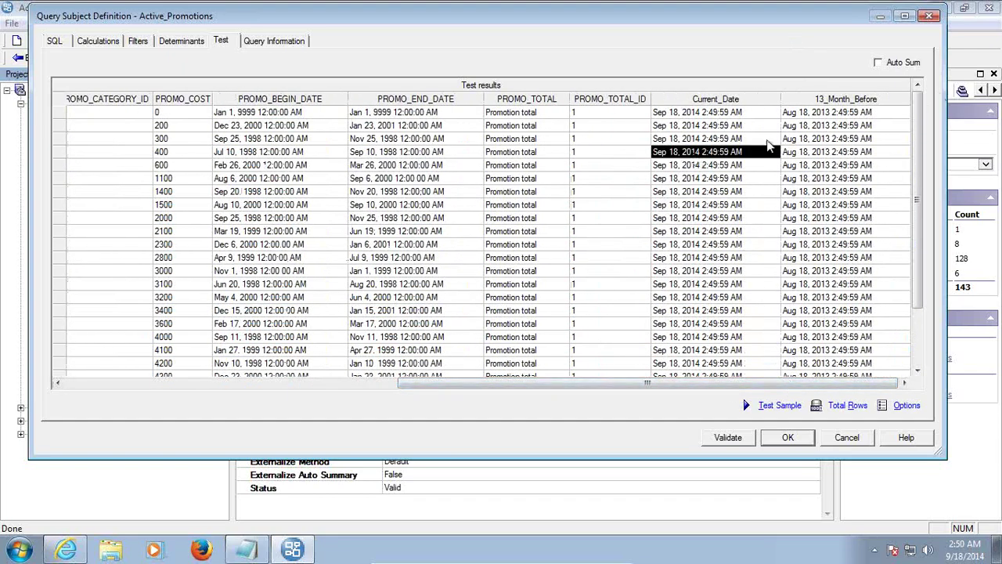
{"action": "left_click", "coordinate": [800, 127]}
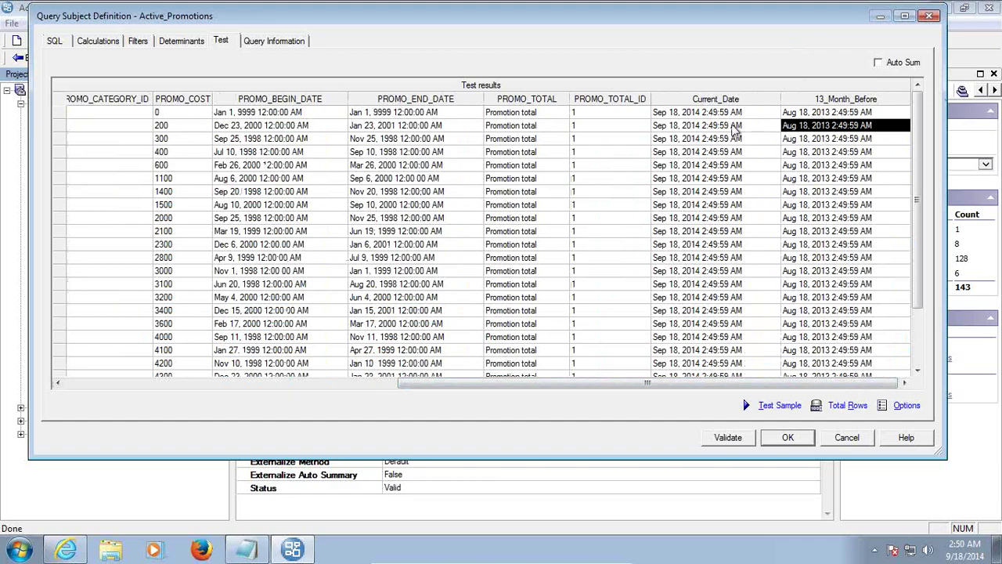
{"action": "left_click", "coordinate": [835, 113]}
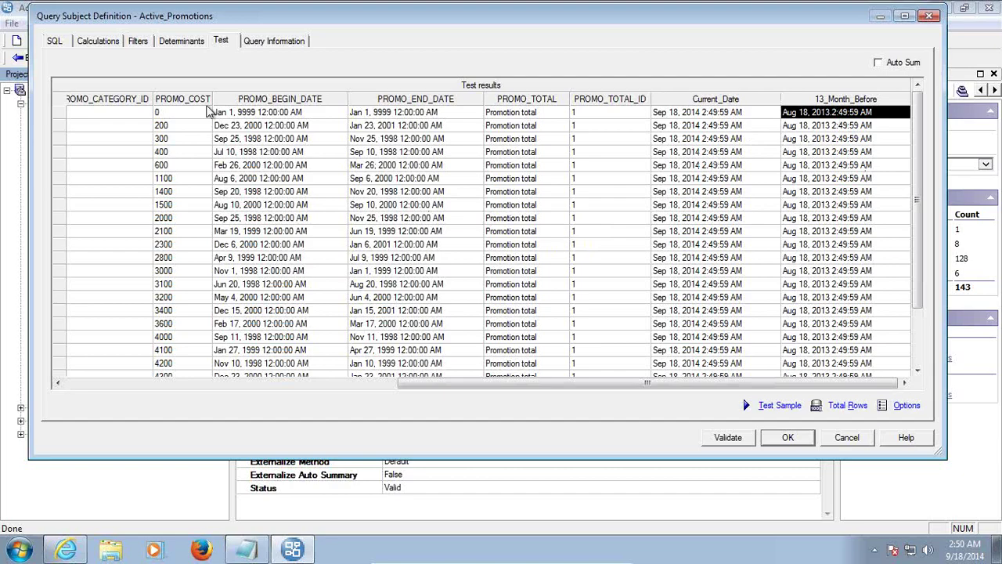
{"action": "left_click", "coordinate": [101, 45]}
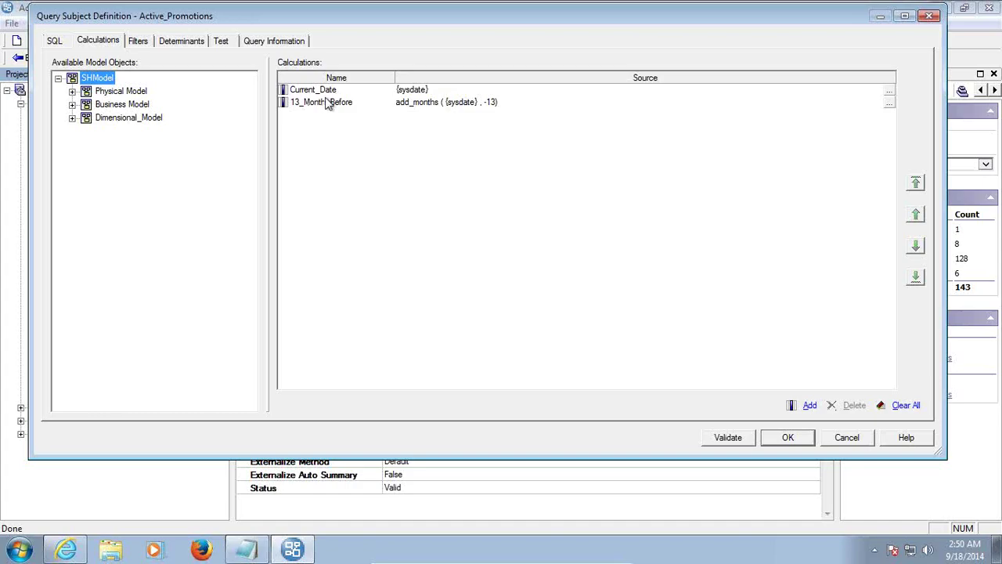
{"action": "left_click", "coordinate": [810, 405]}
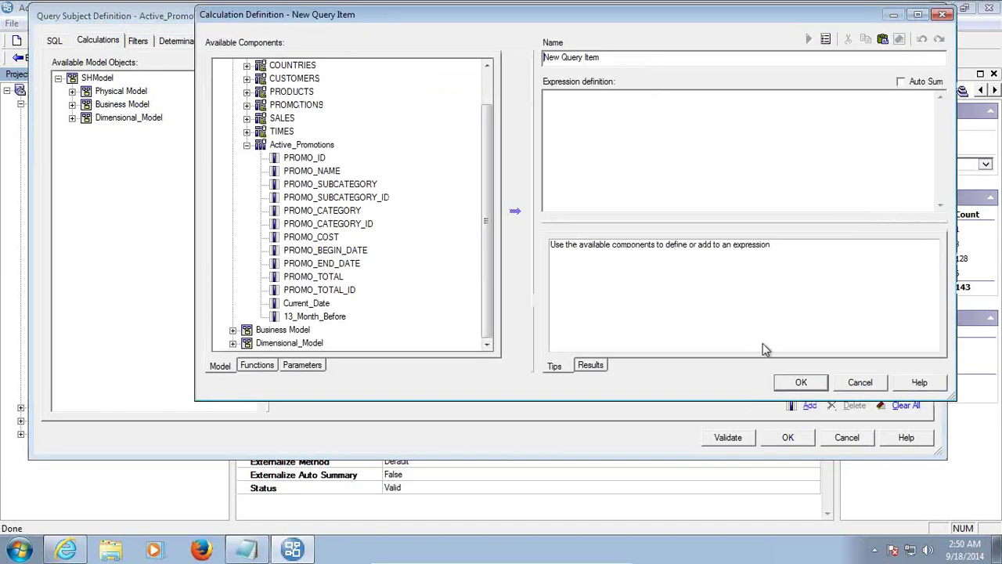
{"action": "left_click_drag", "start_coordinate": [422, 25], "coordinate": [431, 182]}
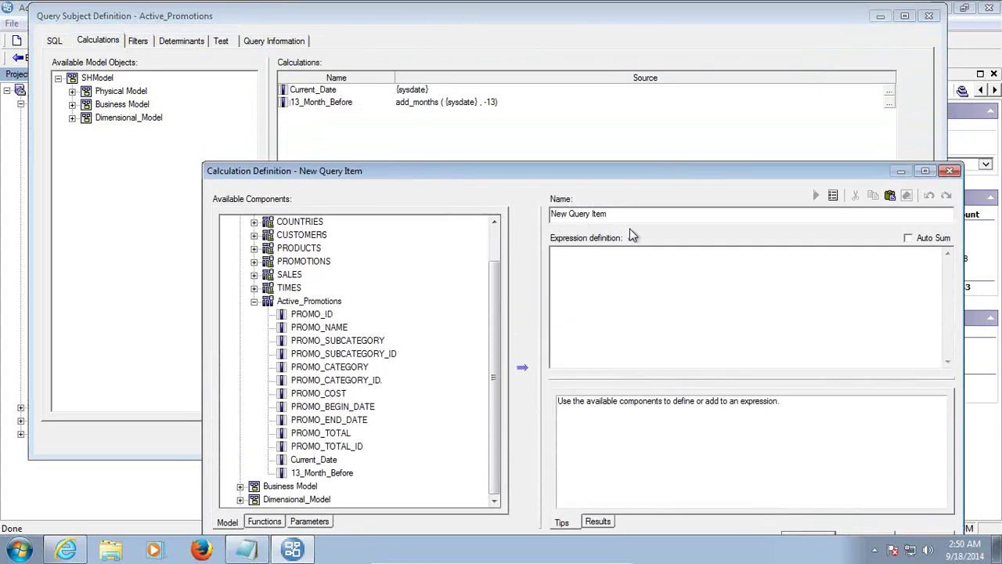
{"action": "left_click_drag", "start_coordinate": [642, 214], "coordinate": [502, 216]}
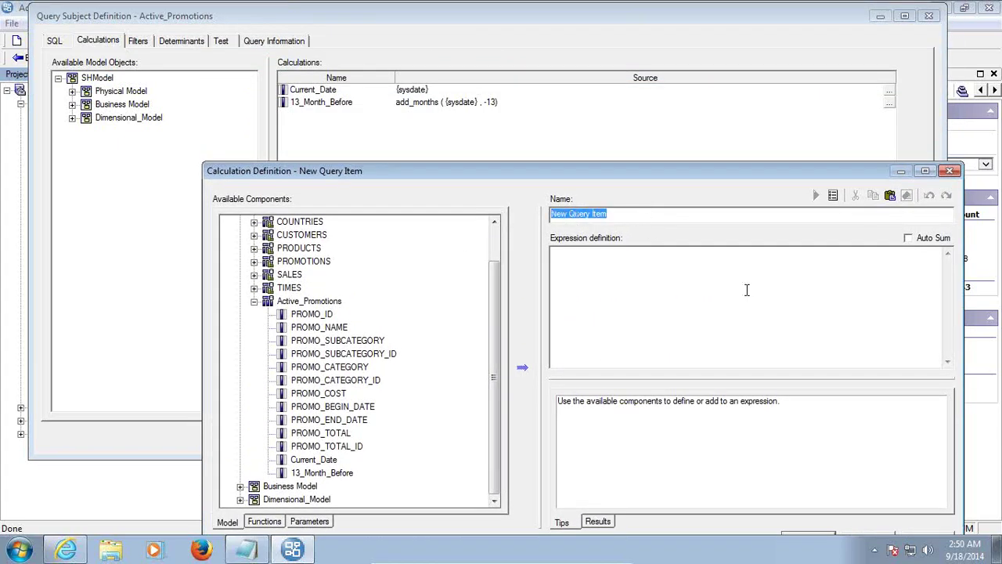
{"action": "left_click", "coordinate": [950, 171]}
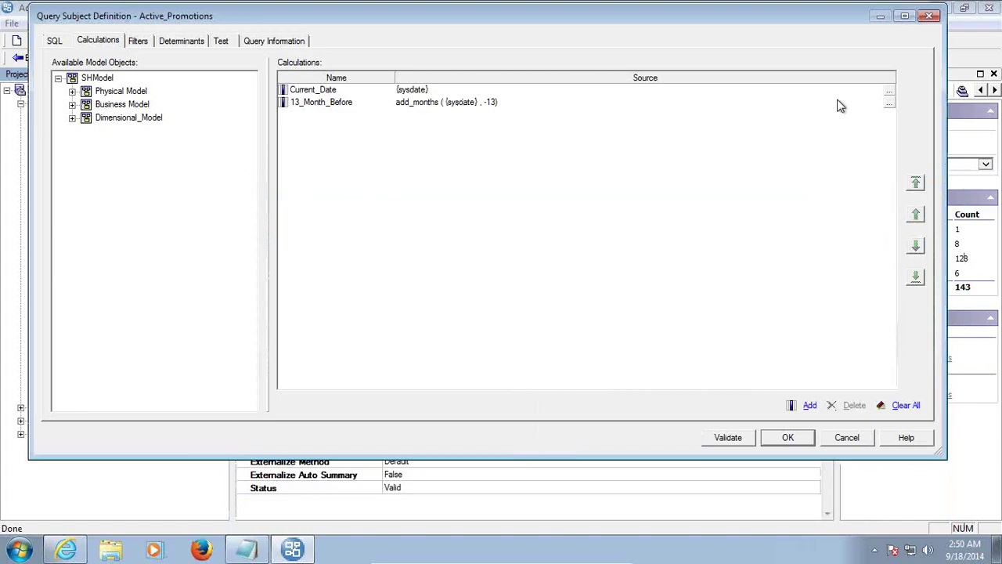
Open the 13_Month_Before calculation for editing and compare the descriptions of Oracle's two vendor-specific trunc functions.
{"action": "left_click", "coordinate": [887, 102]}
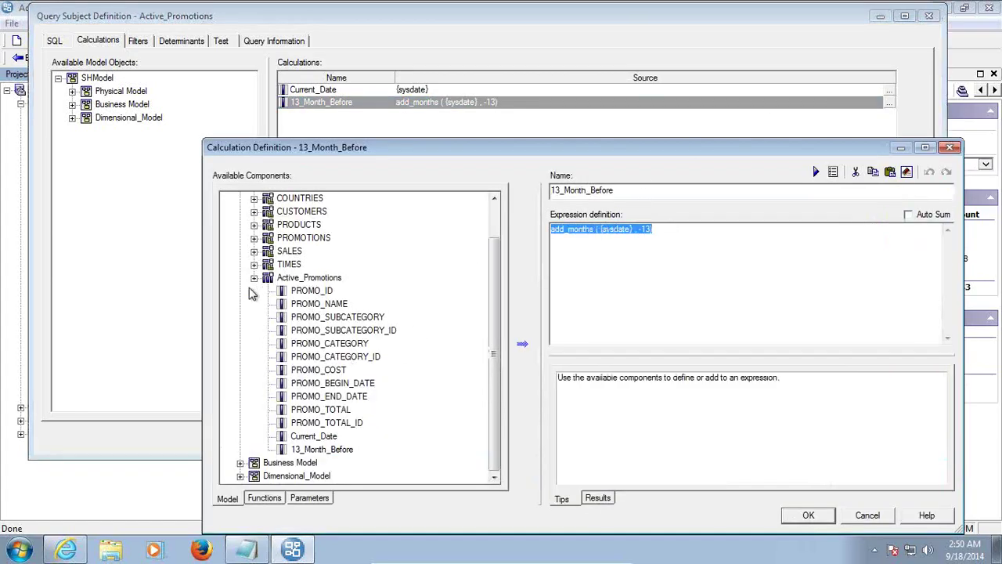
{"action": "left_click", "coordinate": [264, 498]}
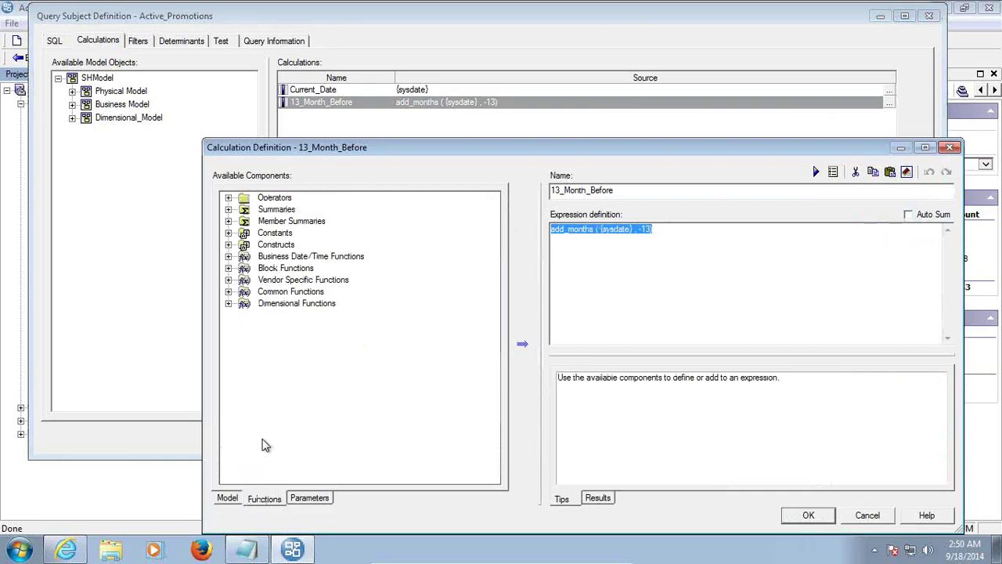
{"action": "left_click", "coordinate": [228, 280]}
{"action": "left_click", "coordinate": [249, 367]}
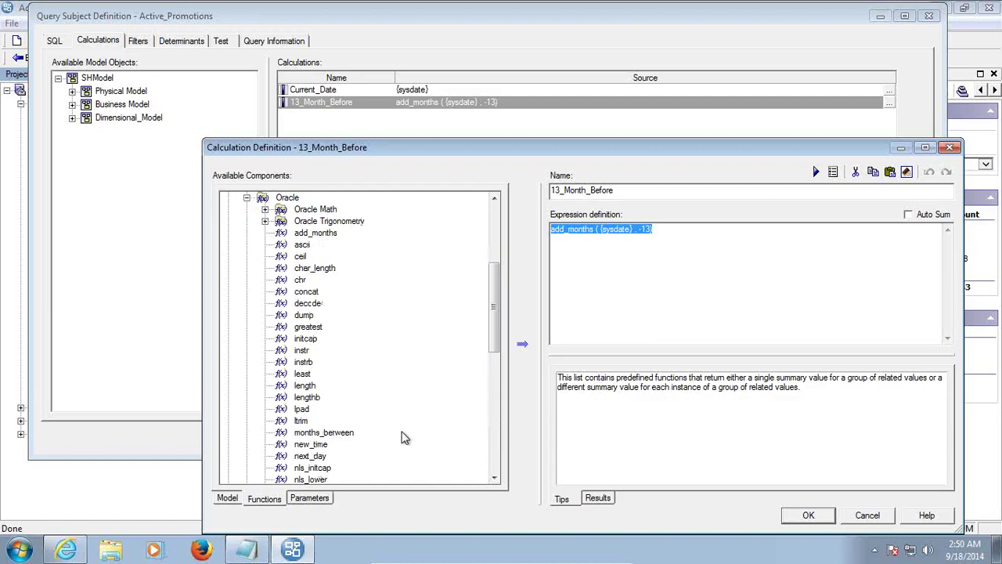
{"action": "left_click_drag", "start_coordinate": [492, 340], "coordinate": [462, 418]}
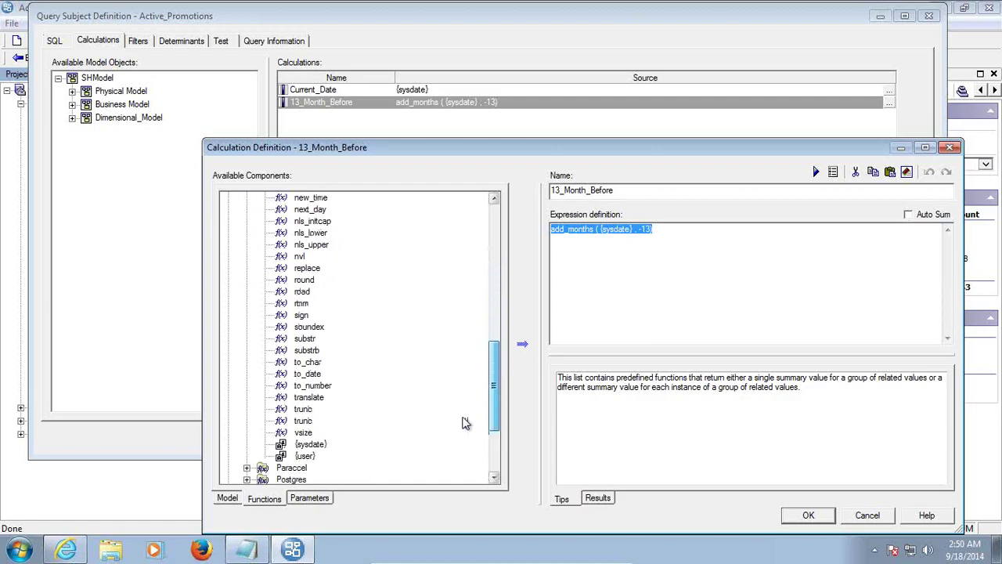
{"action": "left_click", "coordinate": [304, 410]}
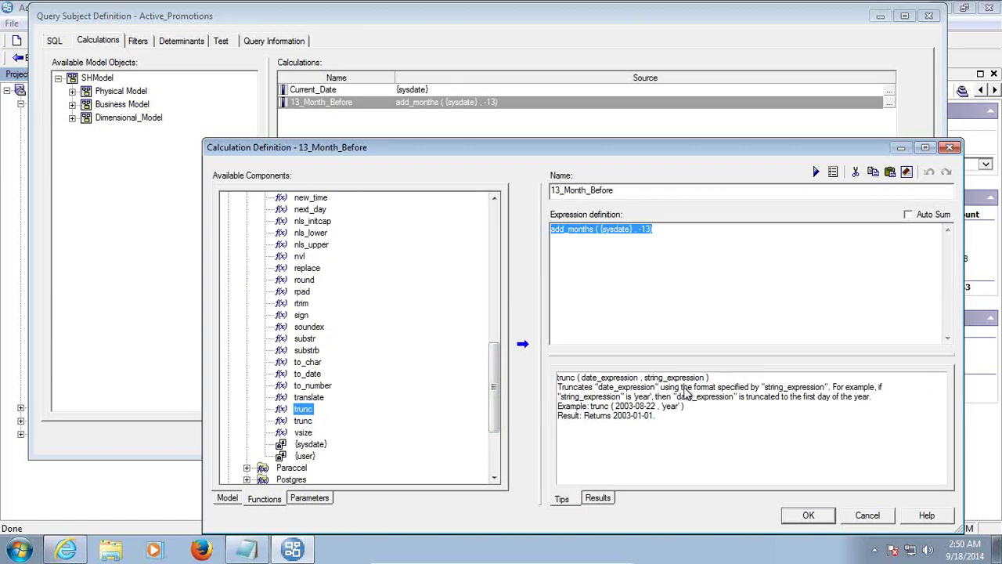
{"action": "left_click", "coordinate": [304, 421]}
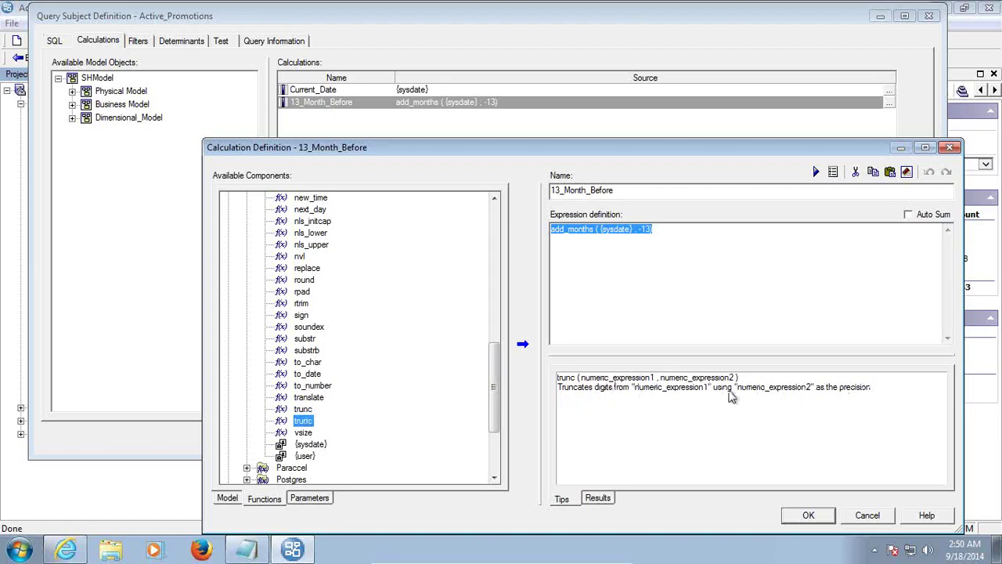
{"action": "left_click", "coordinate": [298, 409]}
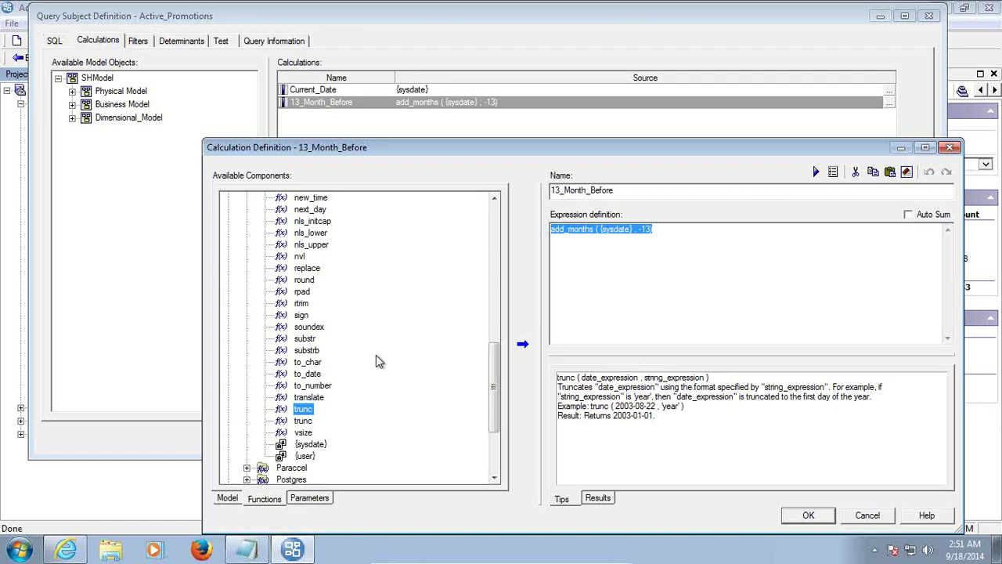
Wrap the 13_Month_Before expression in Oracle's date trunc function as trunc ( add_months ( {sysdate} , -13)), and accept the calculation and query subject definition.
{"action": "left_click", "coordinate": [693, 234]}
{"action": "key", "text": "ctrl+a"}
{"action": "key", "text": "ctrl+c"}
{"action": "key", "text": "Delete"}
{"action": "double_click", "coordinate": [304, 409]}
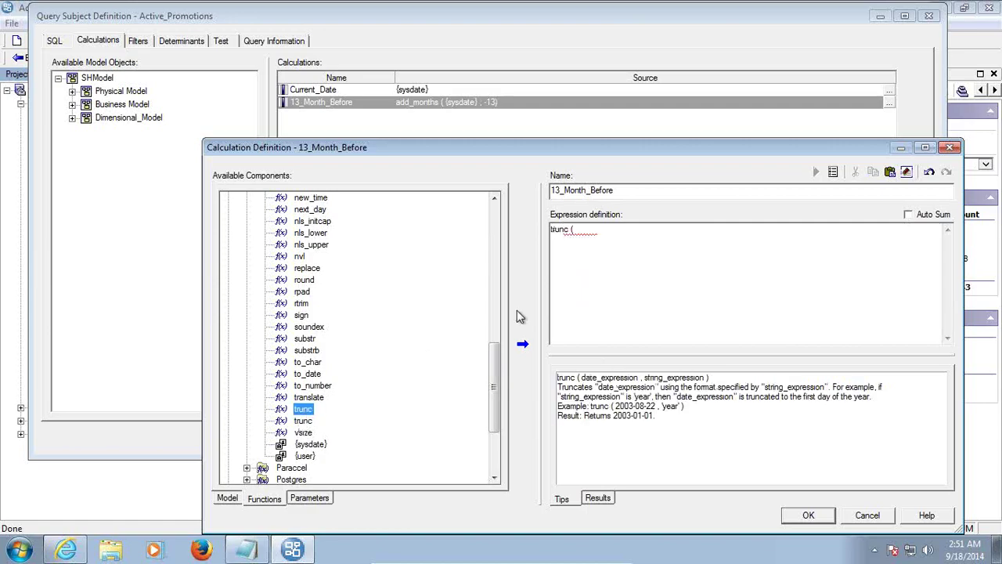
{"action": "key", "text": "ctrl+v"}
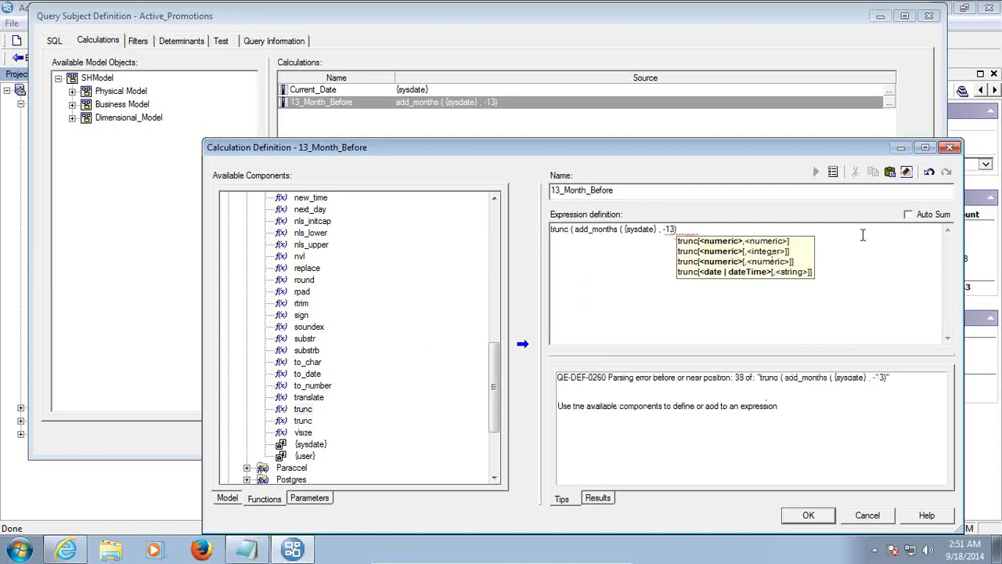
{"action": "type", "text": ","}
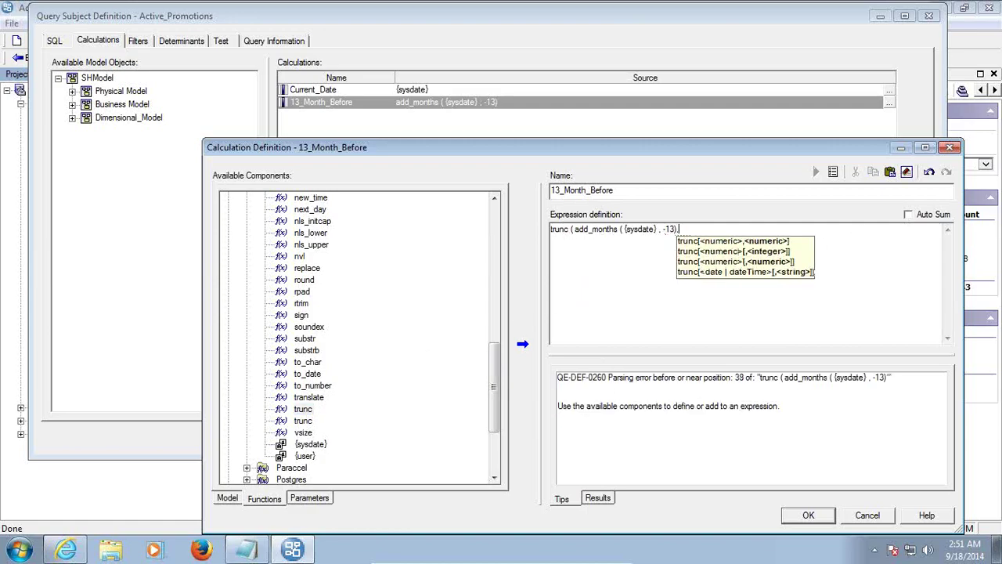
{"action": "key", "text": "BackSpace"}
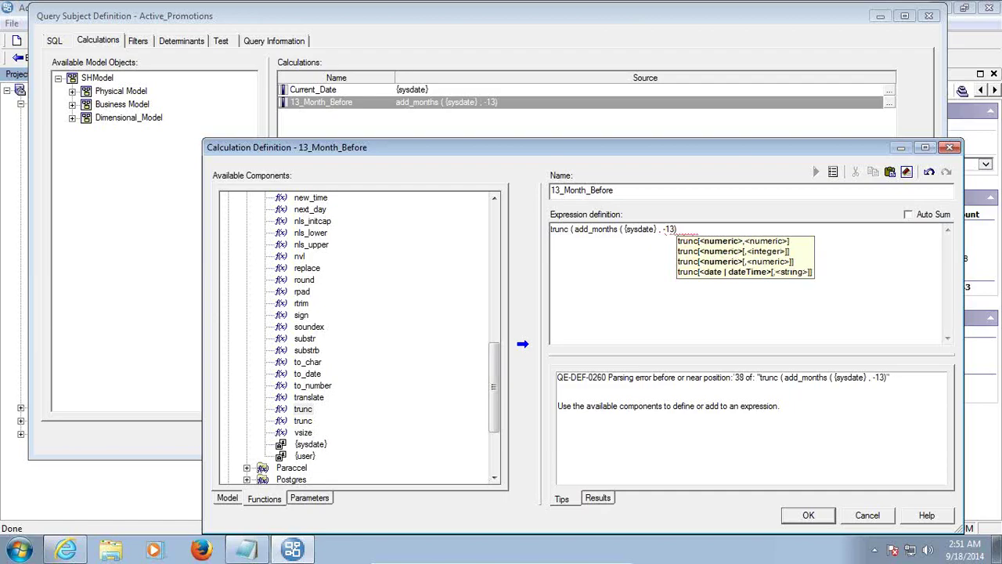
{"action": "type", "text": ")"}
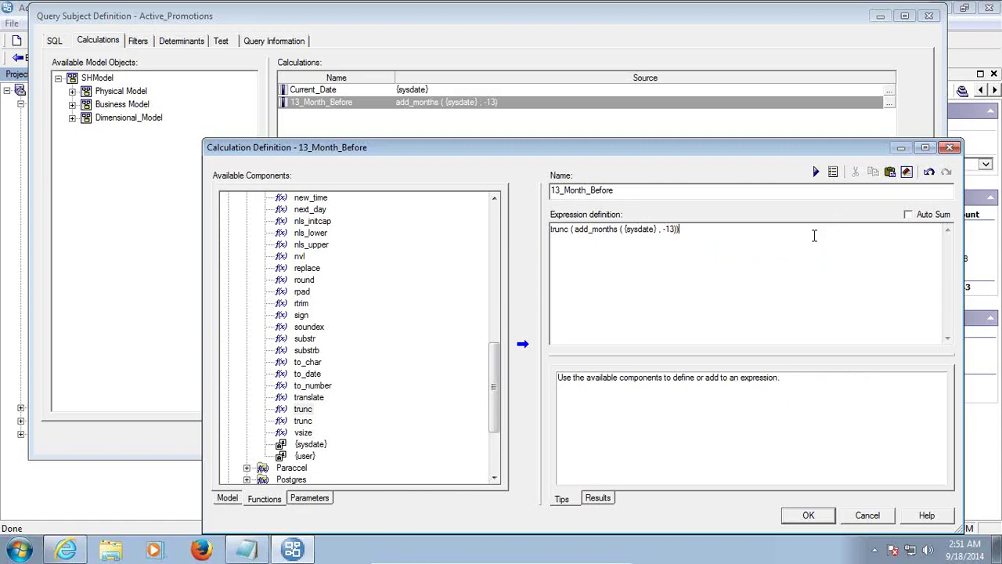
{"action": "left_click", "coordinate": [808, 515]}
{"action": "left_click", "coordinate": [792, 440]}
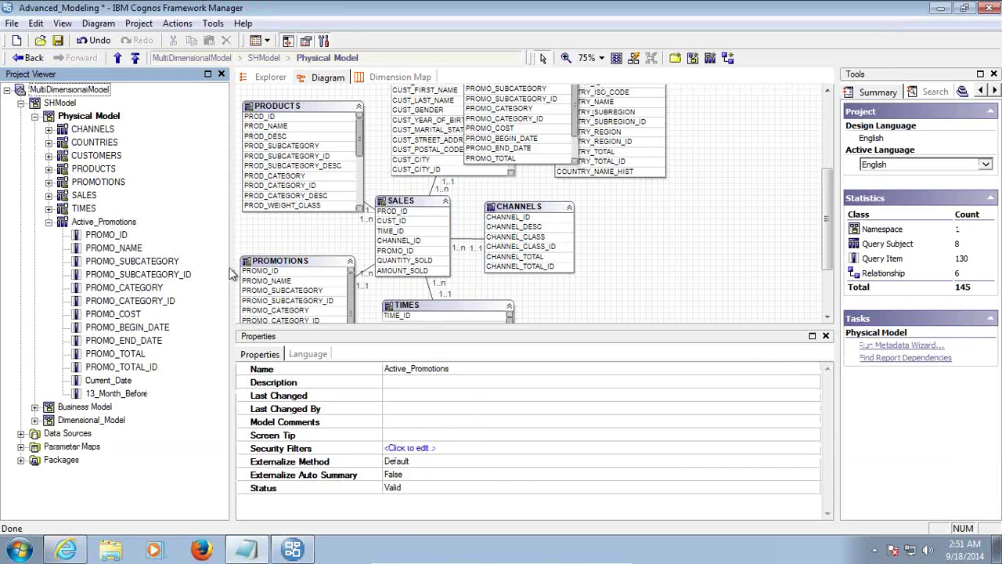
Run a test sample on Active_Promotions and compare the times in the 13_Month_Before and Current_Date columns, then close the results.
{"action": "right_click", "coordinate": [125, 227]}
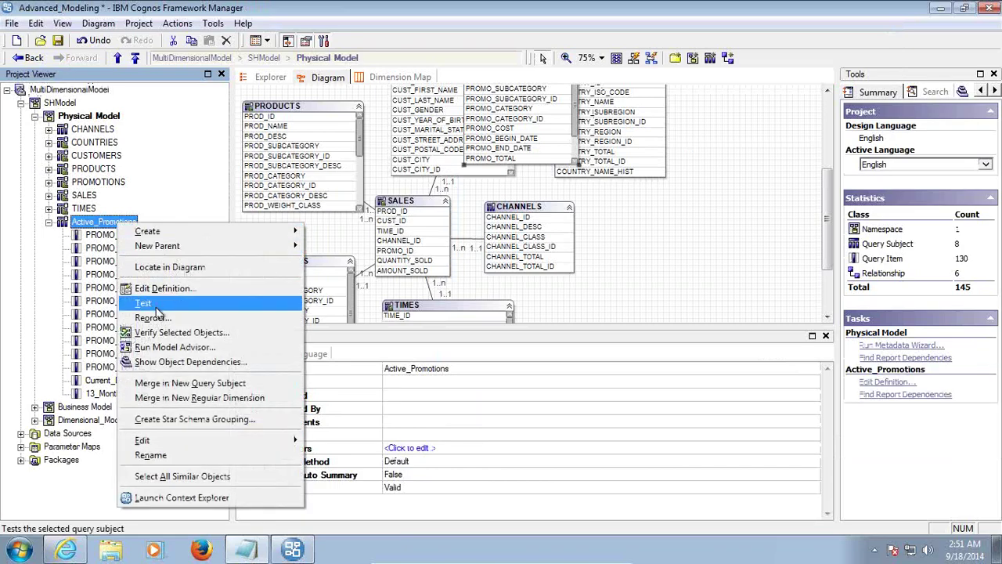
{"action": "left_click", "coordinate": [157, 302]}
{"action": "left_click", "coordinate": [619, 386]}
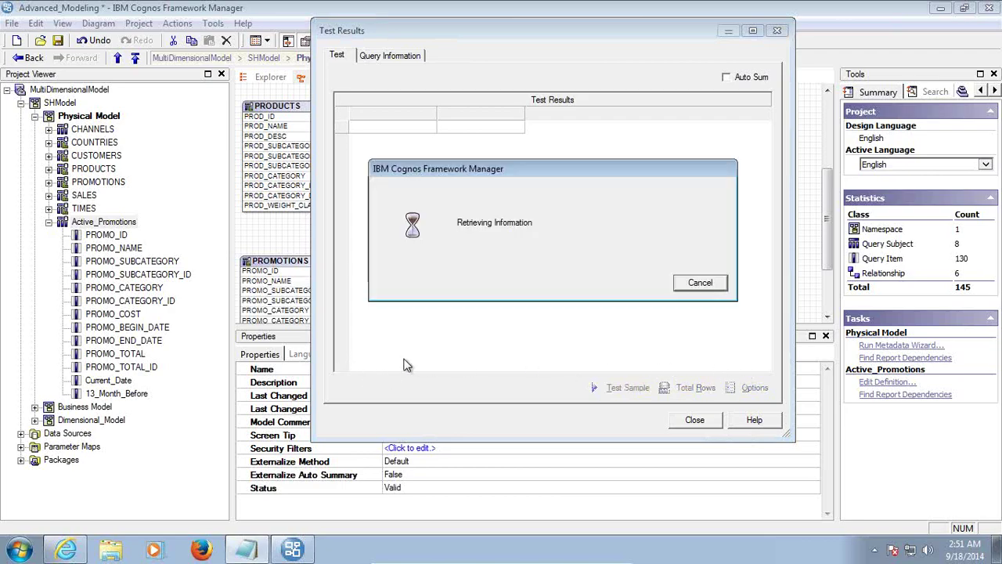
{"action": "left_click_drag", "start_coordinate": [438, 365], "coordinate": [689, 365]}
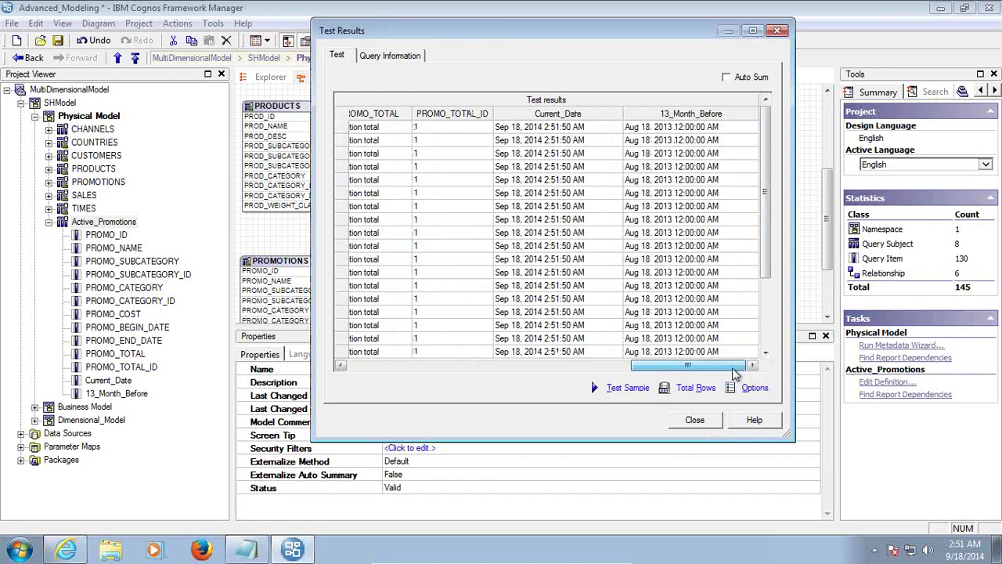
{"action": "left_click", "coordinate": [667, 128]}
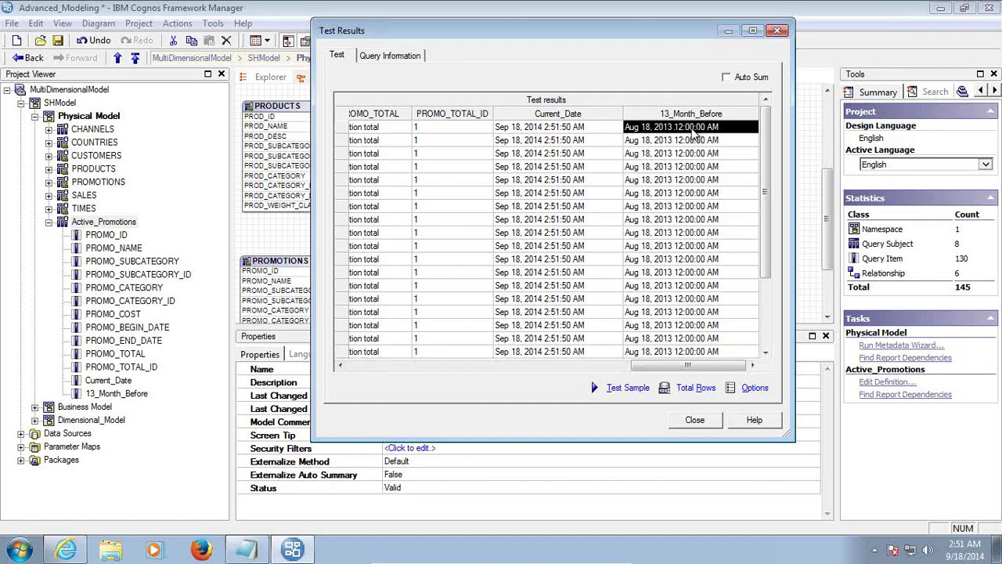
{"action": "left_click", "coordinate": [562, 132]}
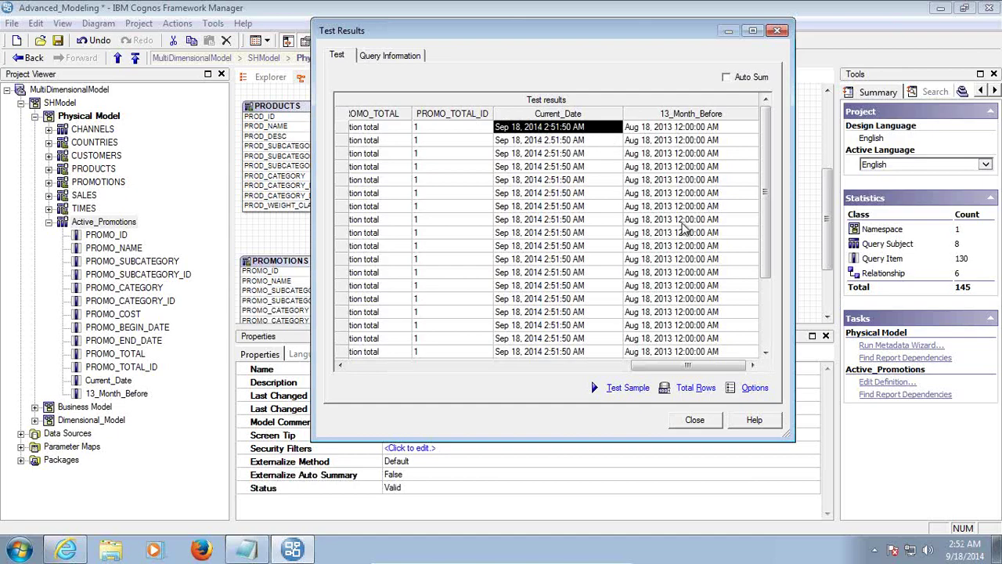
{"action": "left_click", "coordinate": [695, 420]}
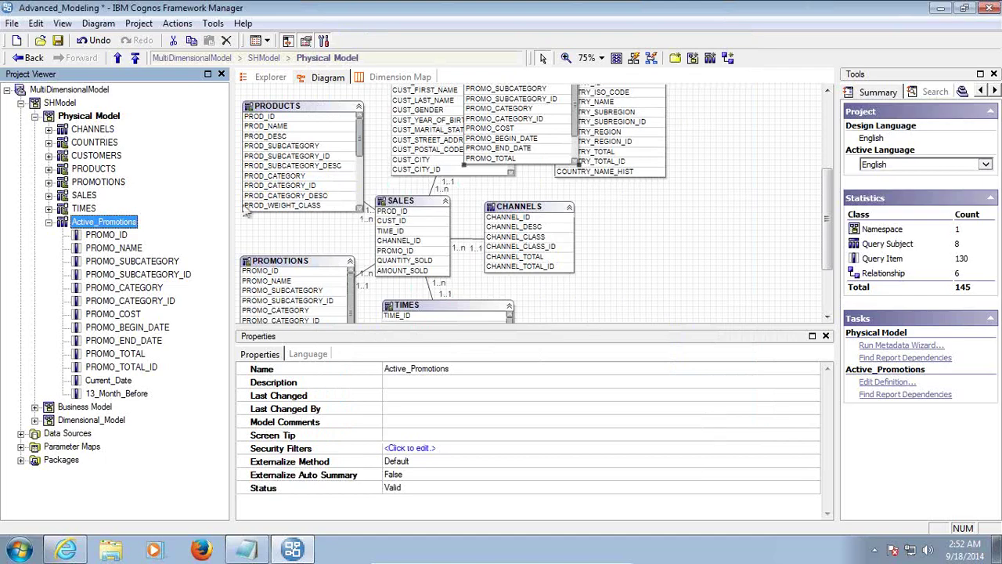
Replace the Current_Date calculation's expression with trunc ( {sysdate}) using Oracle's vendor-specific date trunc function, and accept the calculation.
{"action": "left_click", "coordinate": [121, 380]}
{"action": "right_click", "coordinate": [120, 380]}
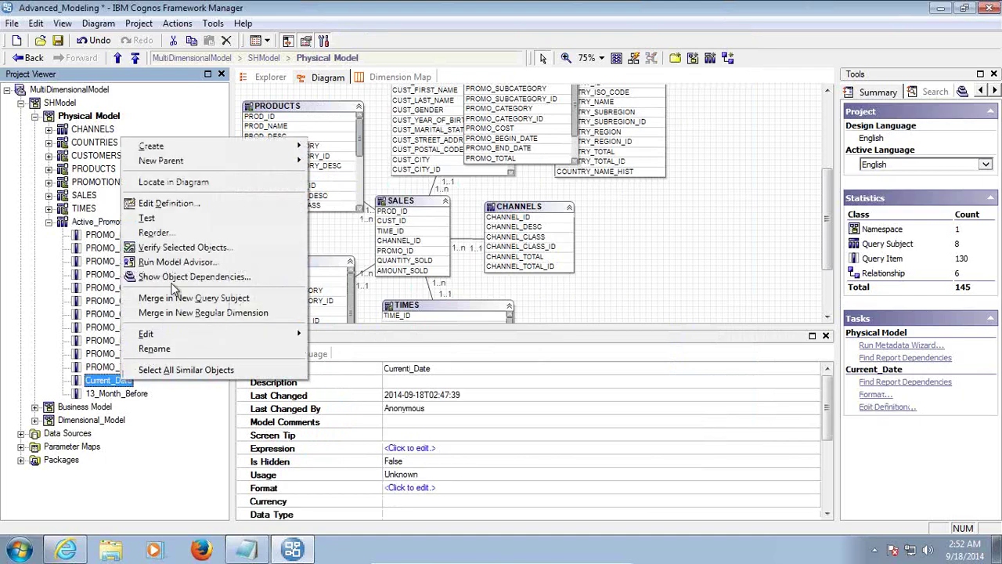
{"action": "left_click", "coordinate": [185, 205]}
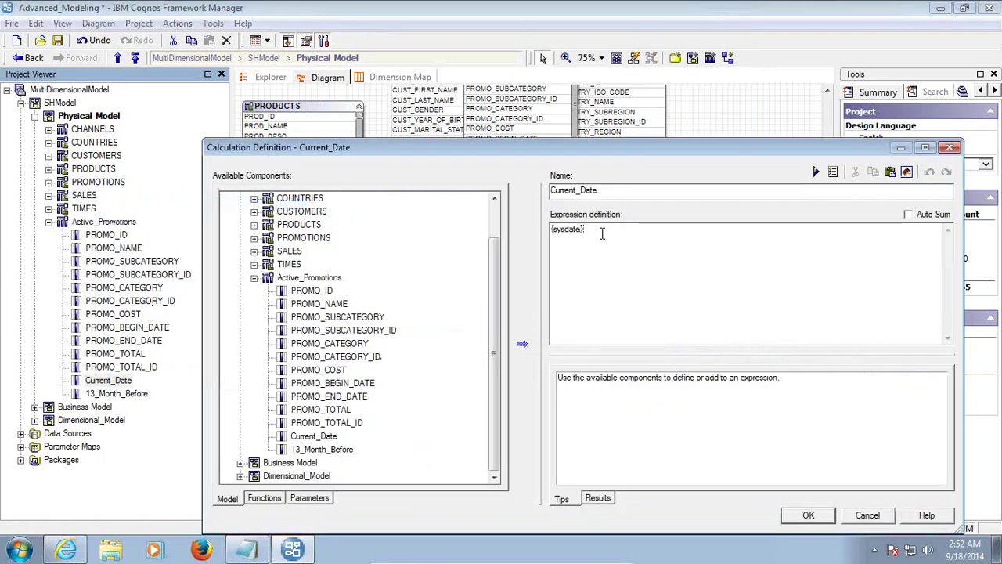
{"action": "left_click_drag", "start_coordinate": [604, 229], "coordinate": [479, 241]}
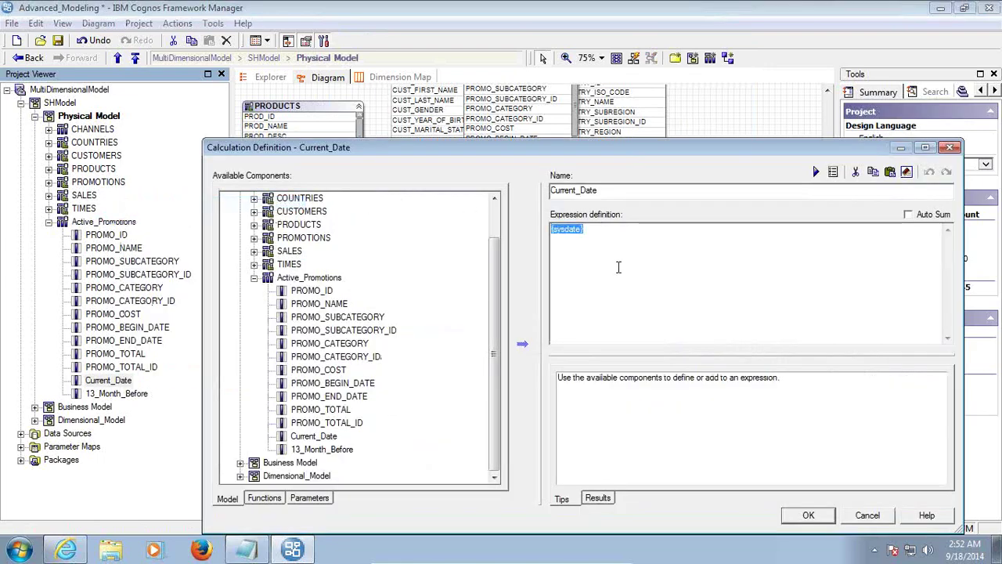
{"action": "key", "text": "Delete"}
{"action": "left_click", "coordinate": [265, 497]}
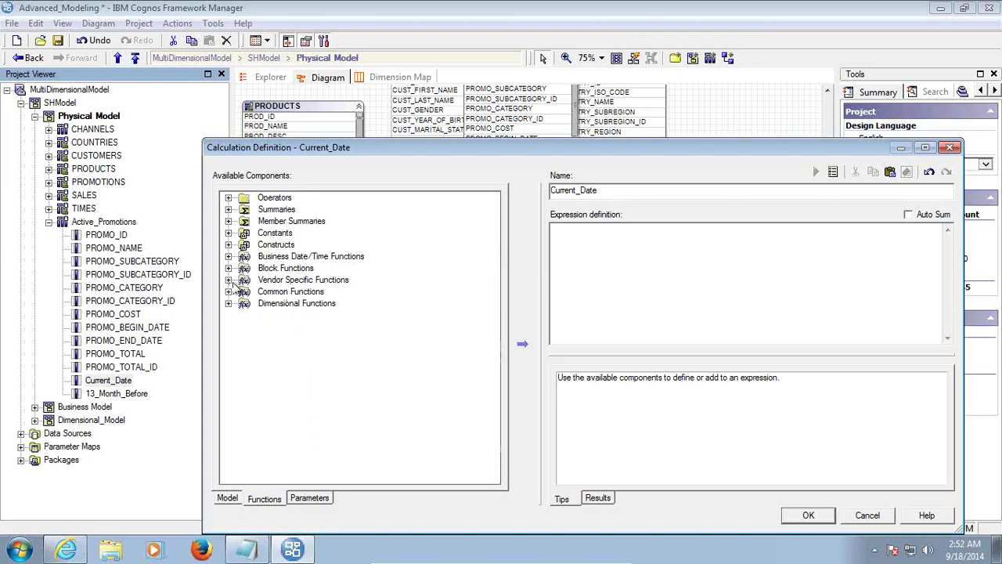
{"action": "left_click", "coordinate": [228, 280]}
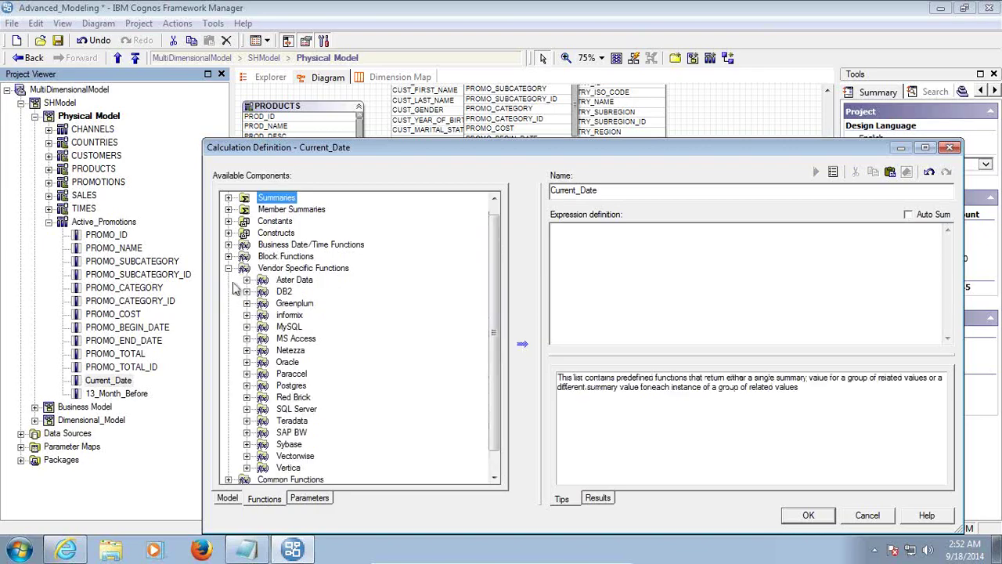
{"action": "left_click", "coordinate": [245, 363]}
{"action": "scroll", "coordinate": [329, 290], "scroll_direction": "down", "scroll_amount": 7}
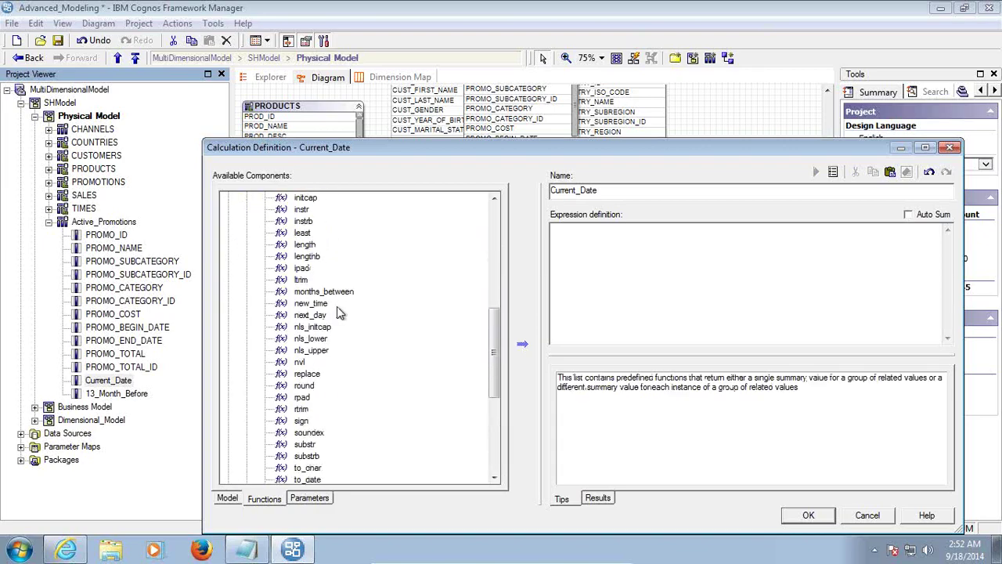
{"action": "left_click_drag", "start_coordinate": [315, 407], "coordinate": [555, 259]}
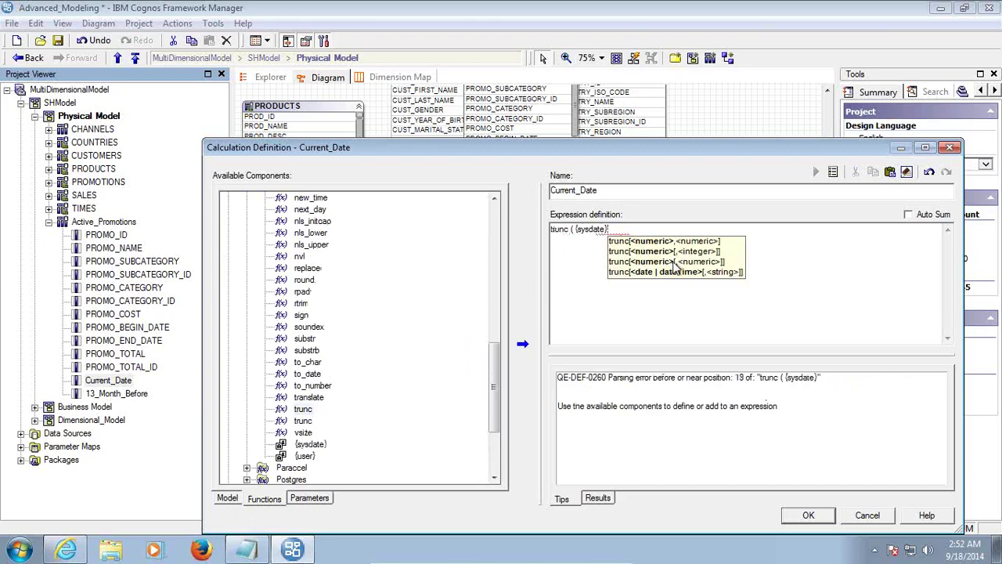
{"action": "type", "text": ")"}
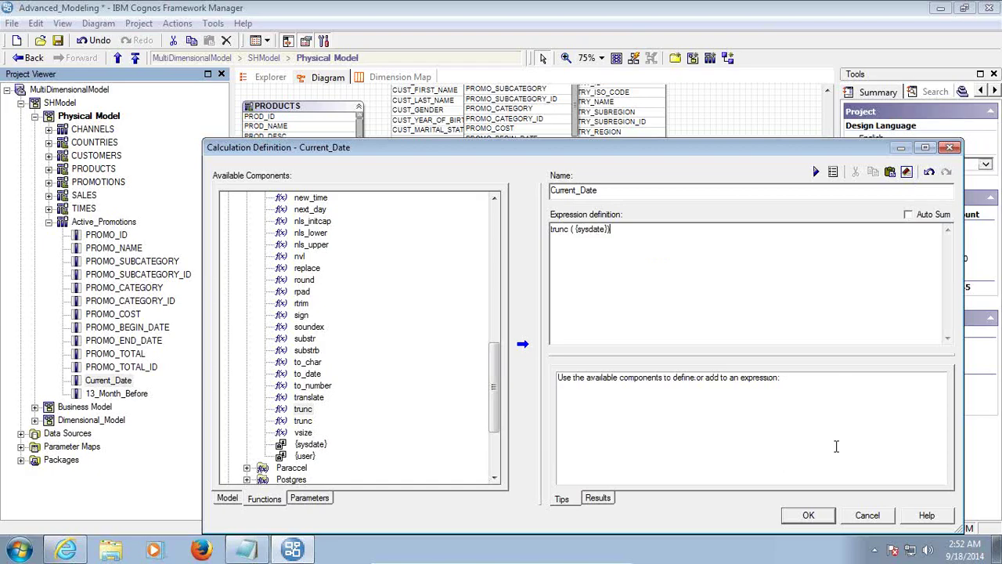
{"action": "left_click", "coordinate": [808, 515]}
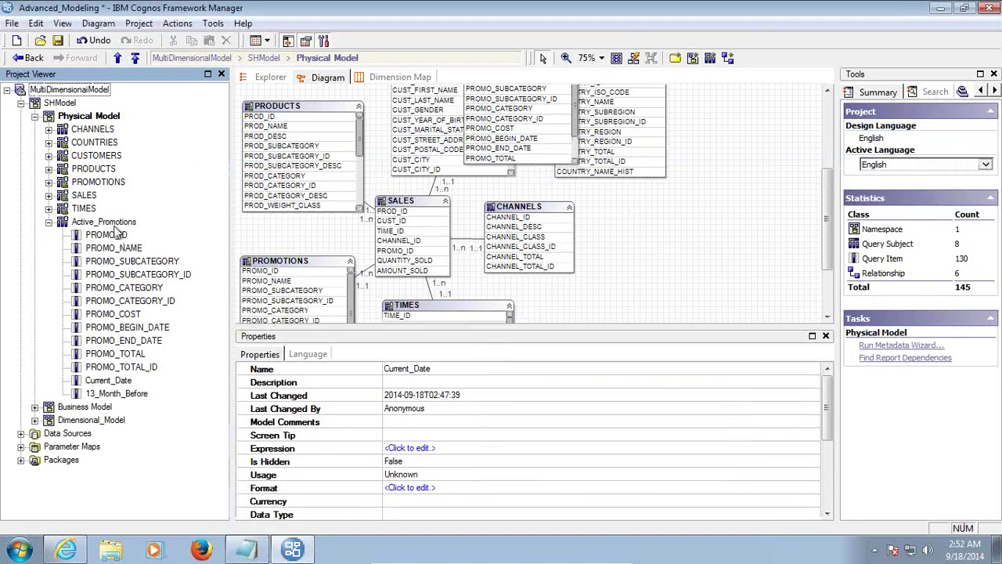
Retest Active_Promotions with a new sample, check the truncated Current_Date against 13_Month_Before, and close the results.
{"action": "right_click", "coordinate": [114, 223]}
{"action": "left_click", "coordinate": [155, 309]}
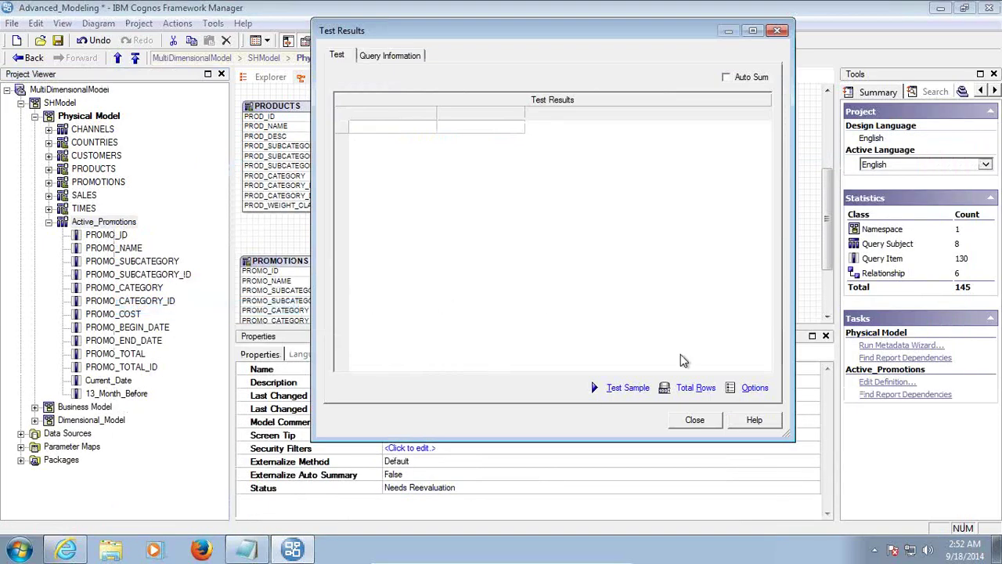
{"action": "left_click", "coordinate": [631, 389]}
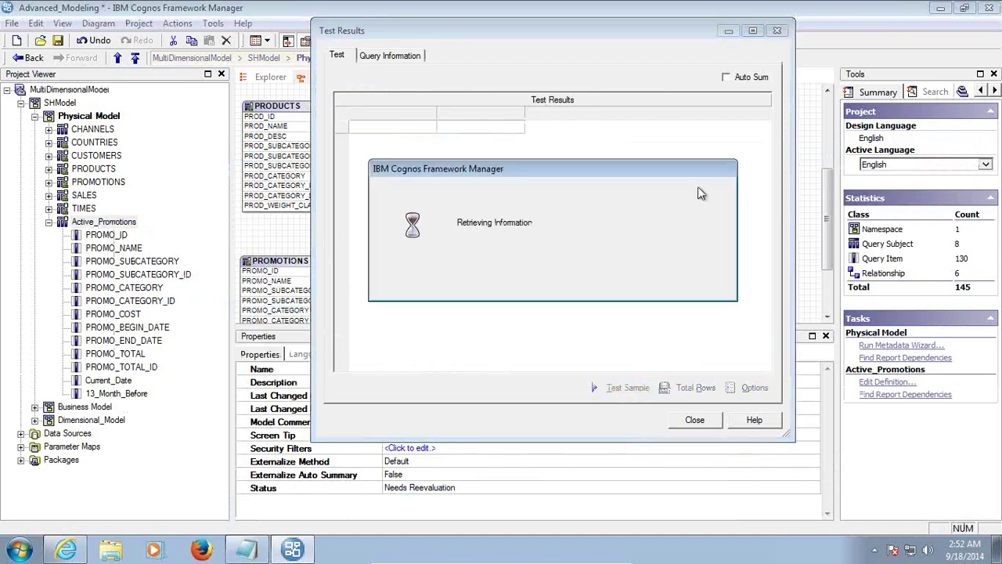
{"action": "left_click_drag", "start_coordinate": [456, 365], "coordinate": [740, 365]}
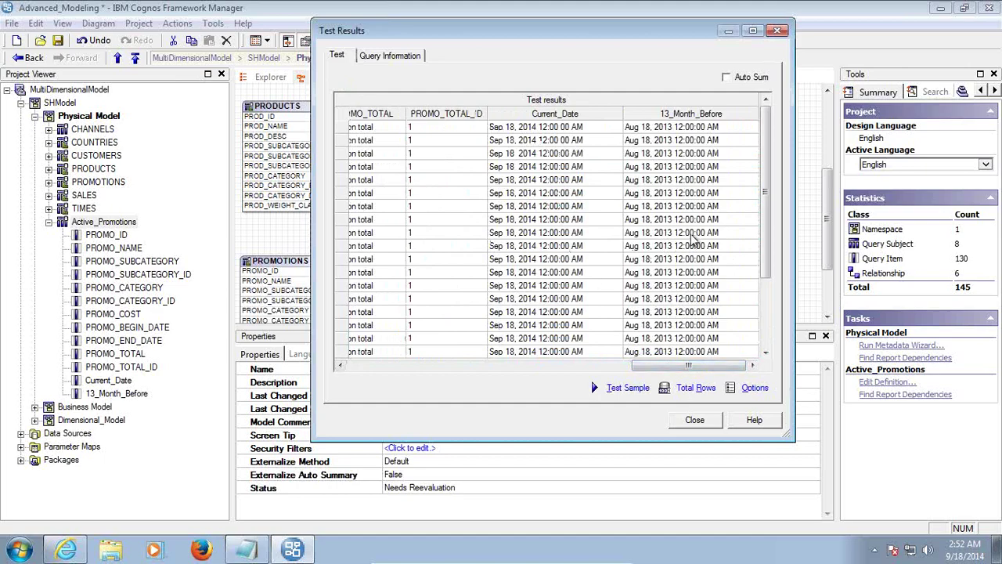
{"action": "left_click", "coordinate": [698, 424]}
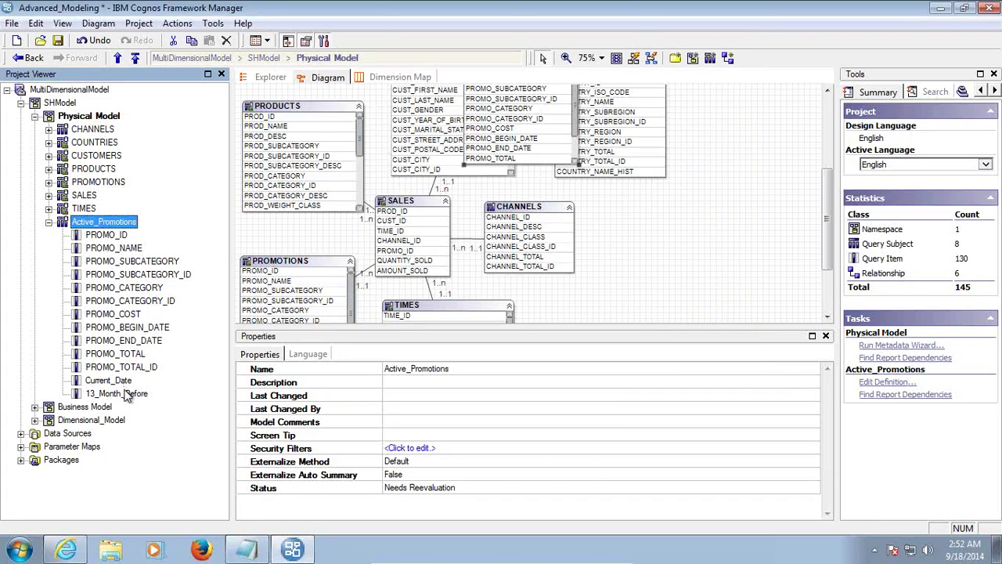
Copy the Current_Date calculation's expression trunc ( {sysdate}) into the Notepad notes with the prefix From, and cancel the calculation definition unchanged.
{"action": "right_click", "coordinate": [116, 224]}
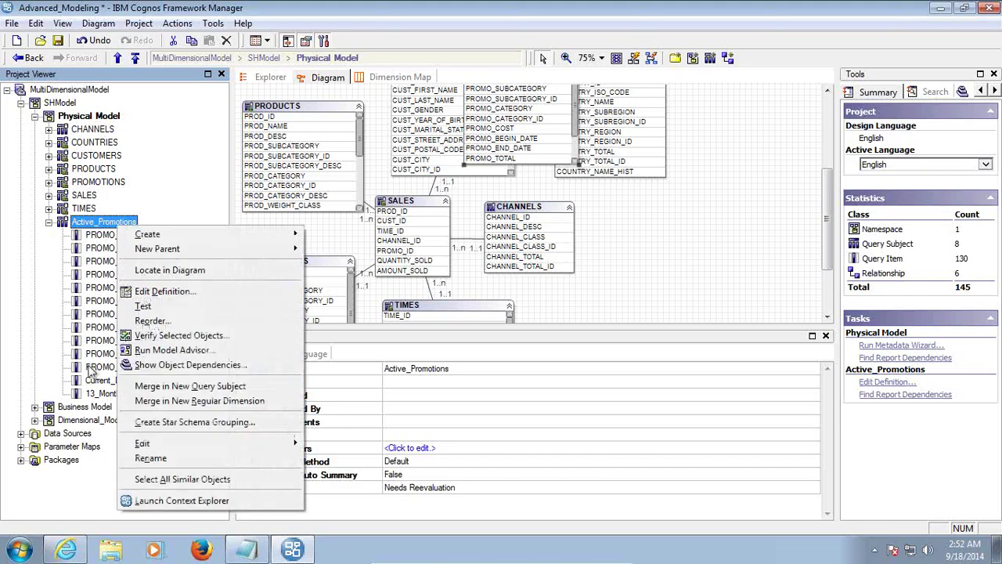
{"action": "right_click", "coordinate": [95, 381]}
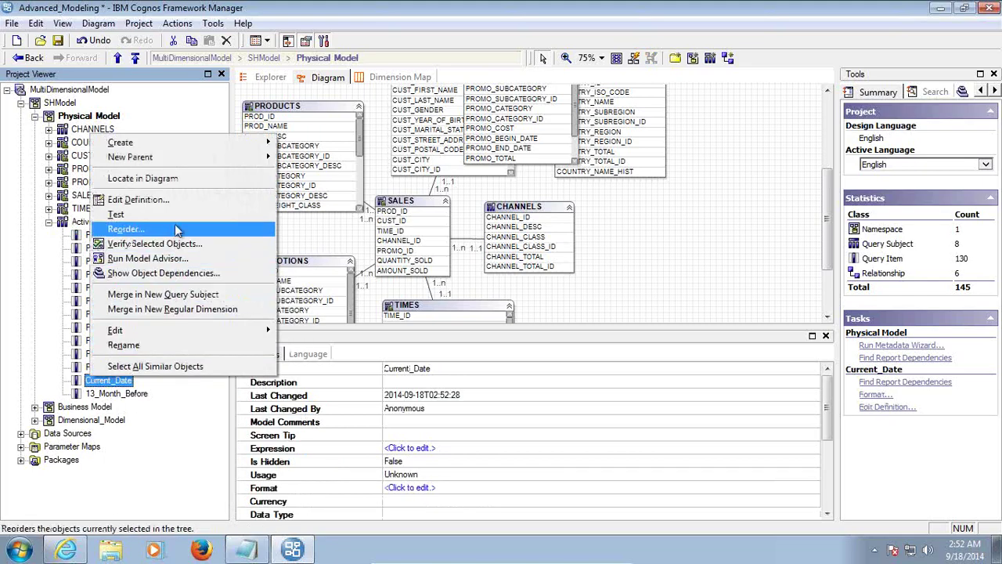
{"action": "left_click", "coordinate": [131, 198]}
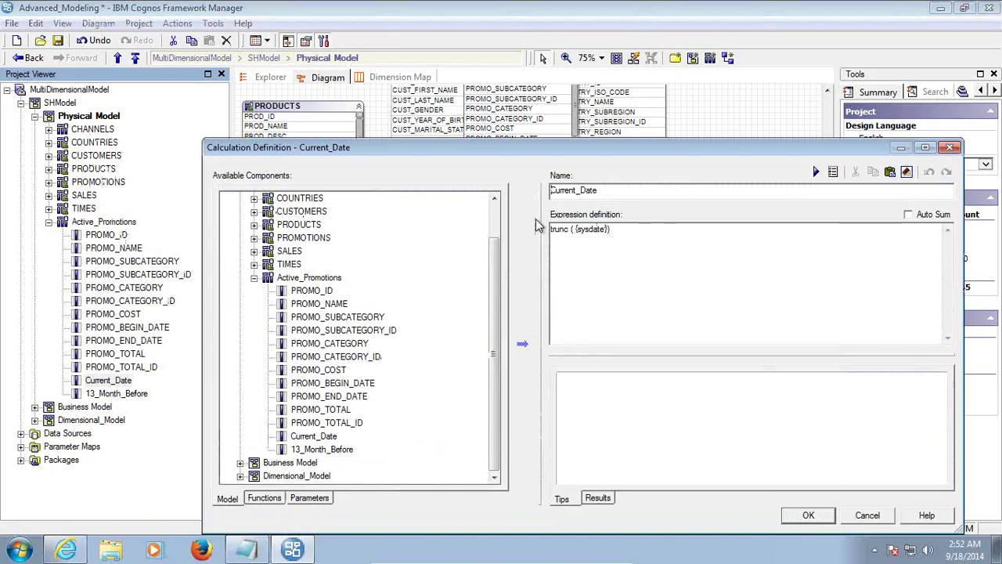
{"action": "left_click_drag", "start_coordinate": [658, 227], "coordinate": [490, 228]}
{"action": "key", "text": "ctrl+c"}
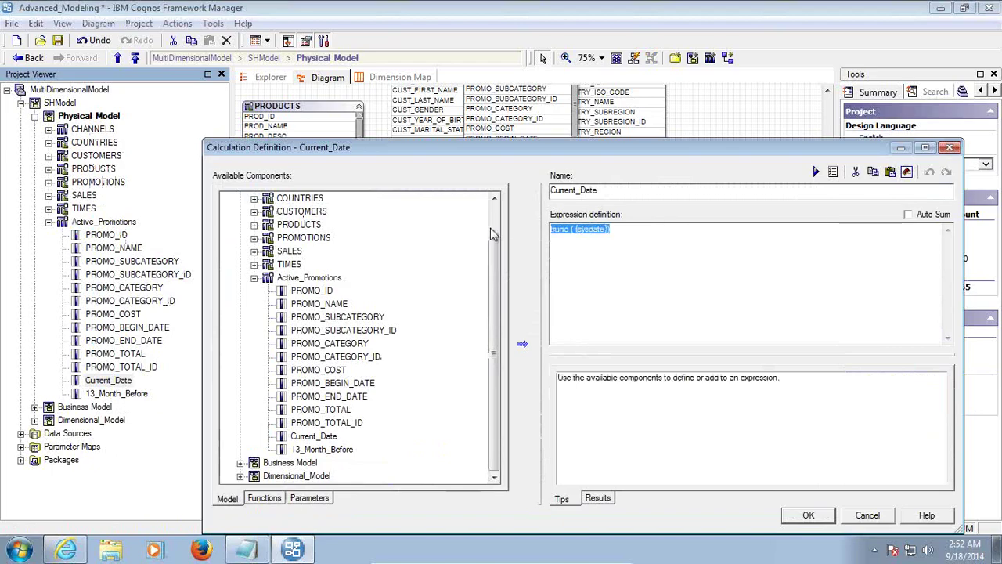
{"action": "left_click", "coordinate": [247, 550]}
{"action": "left_click", "coordinate": [571, 233]}
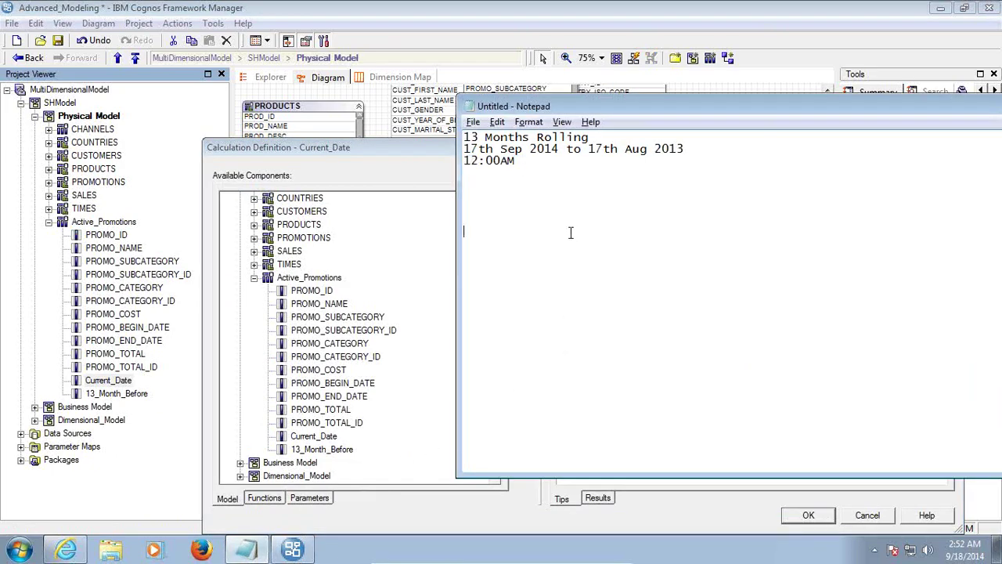
{"action": "key", "text": "ctrl+v"}
{"action": "type", "text": "From"}
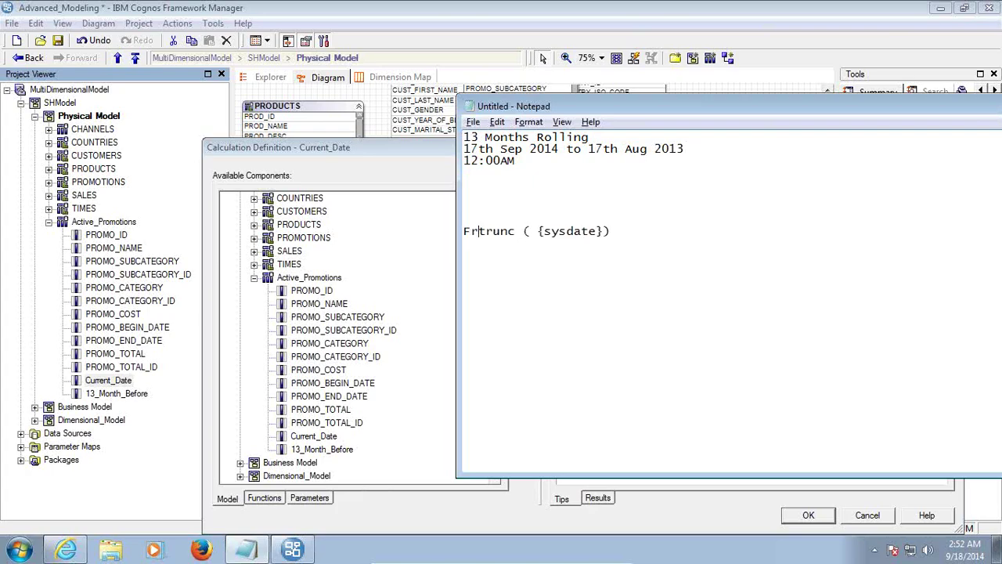
{"action": "key", "text": "alt+Tab"}
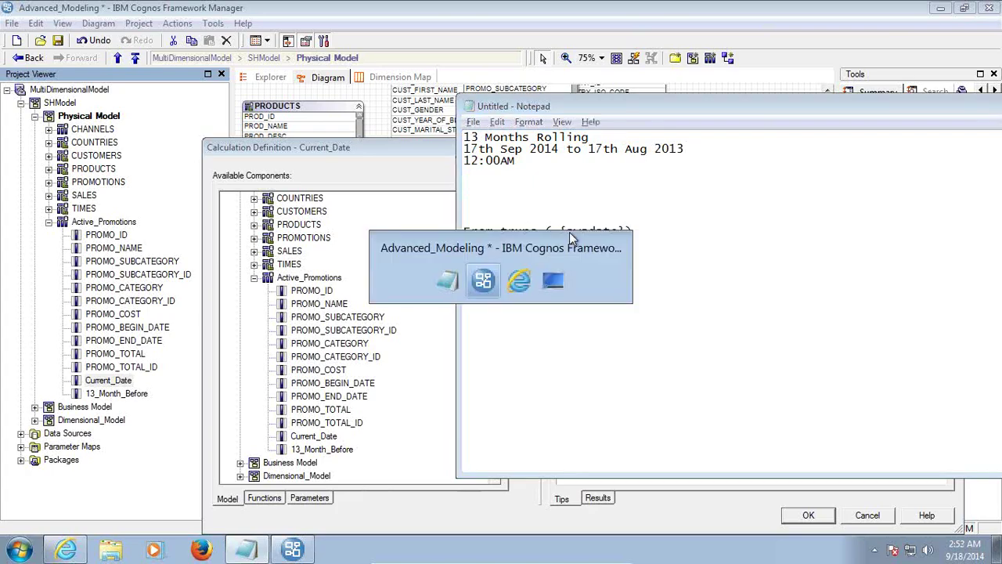
{"action": "left_click", "coordinate": [868, 515]}
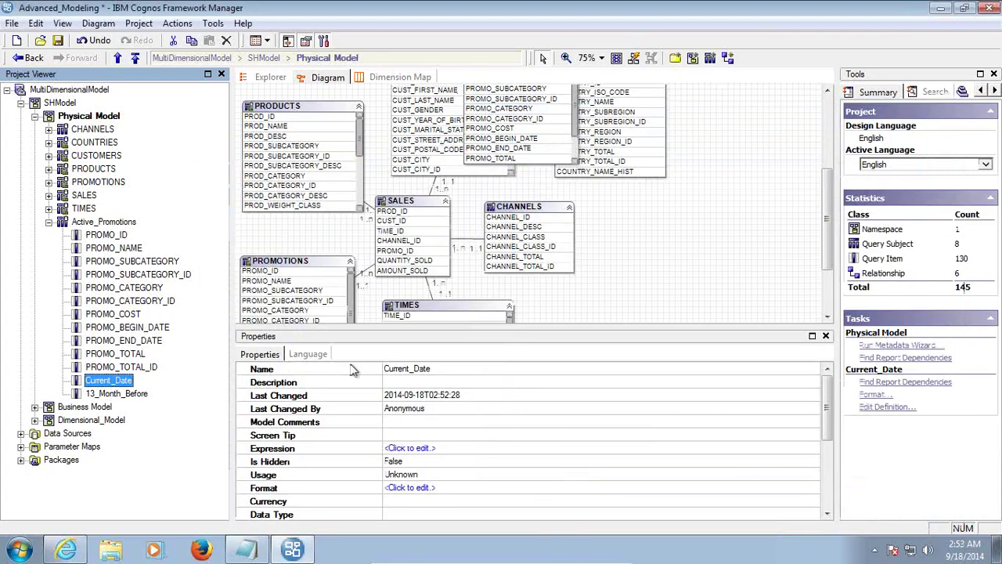
Copy the 13_Month_Before expression trunc ( add_months ( {sysdate} , -13)) into the Notepad notes on a new line prefixed To, leaving the calculation unchanged.
{"action": "left_click", "coordinate": [117, 393]}
{"action": "right_click", "coordinate": [118, 393]}
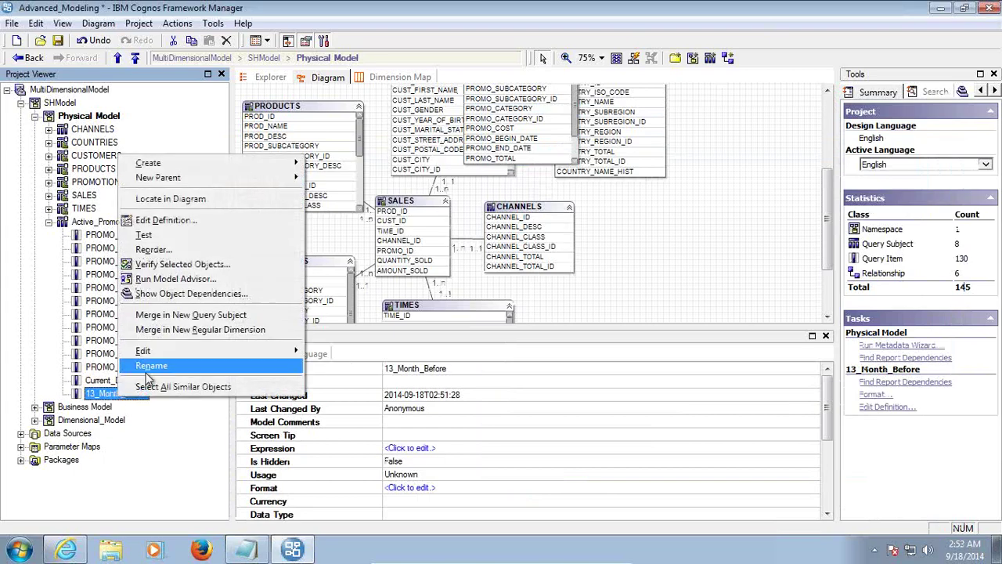
{"action": "left_click", "coordinate": [188, 224]}
{"action": "key", "text": "ctrl+a"}
{"action": "key", "text": "ctrl+c"}
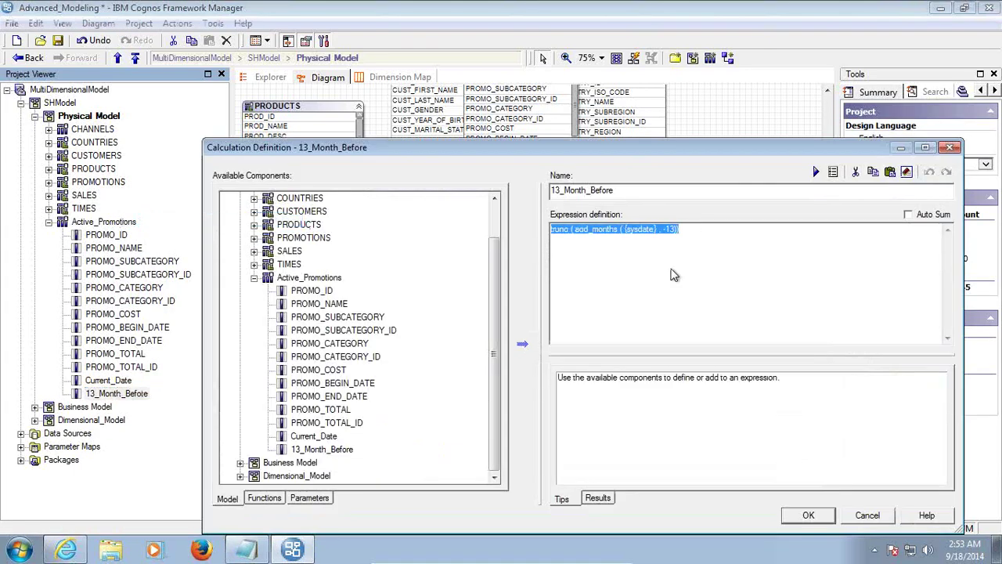
{"action": "left_click", "coordinate": [846, 515]}
{"action": "left_click", "coordinate": [247, 549]}
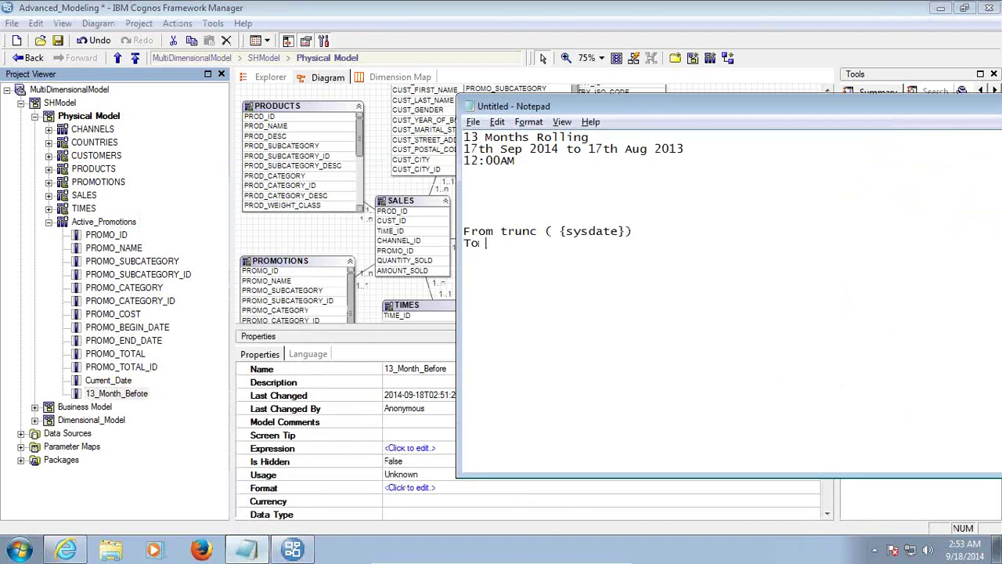
{"action": "key", "text": "ctrl+v"}
{"action": "key", "text": "Return"}
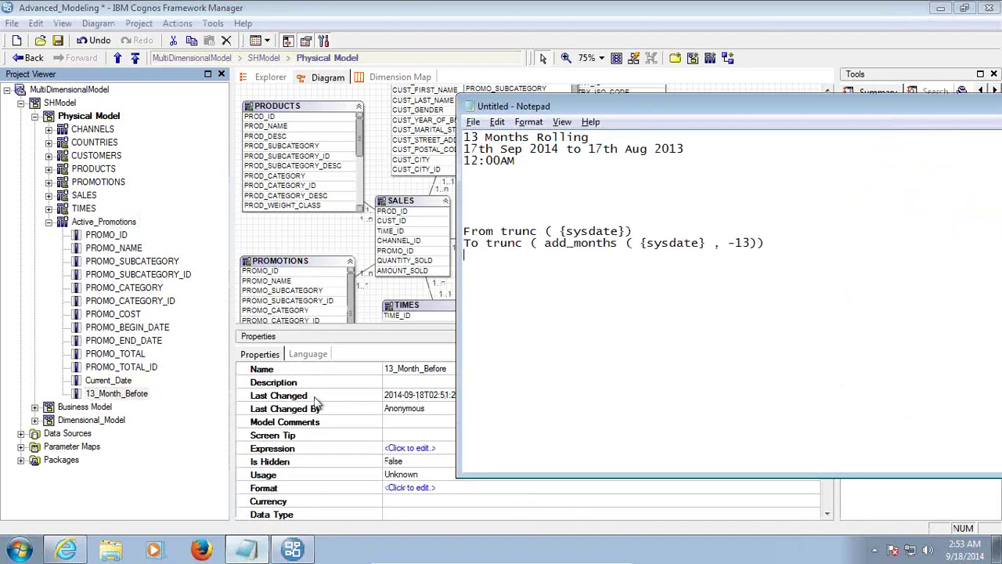
Add a filter named Promotion_Filter to the Active_Promotions query subject definition, starting its expression with PROMO_BEGIN_DATE.
{"action": "left_click", "coordinate": [129, 221]}
{"action": "right_click", "coordinate": [130, 221]}
{"action": "left_click", "coordinate": [183, 285]}
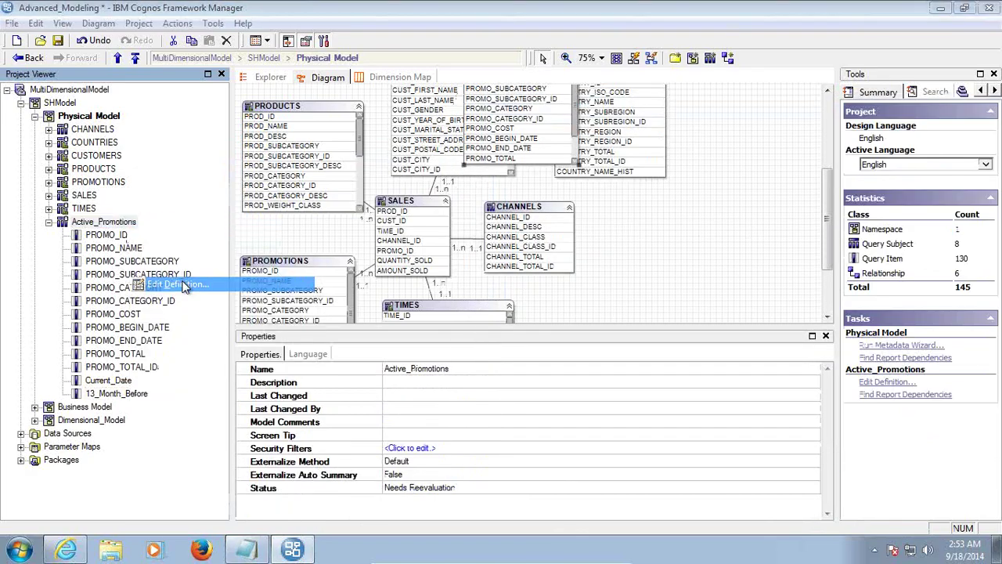
{"action": "left_click", "coordinate": [142, 42]}
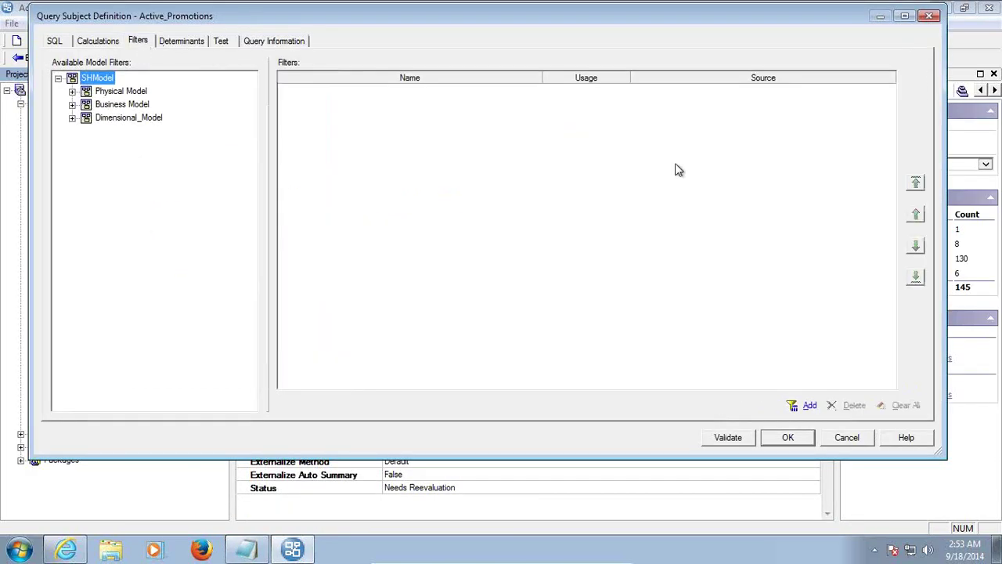
{"action": "left_click", "coordinate": [808, 406]}
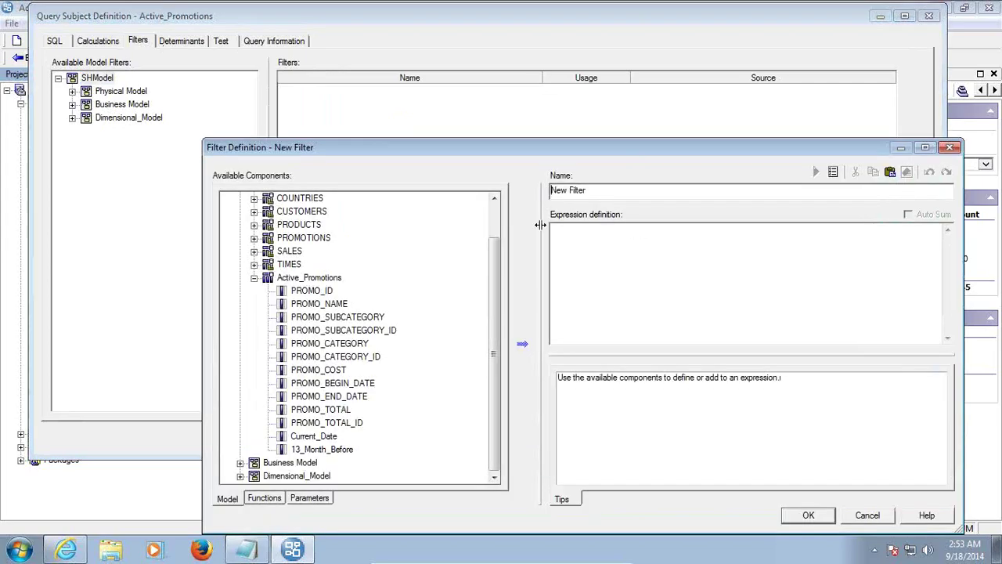
{"action": "left_click", "coordinate": [354, 383]}
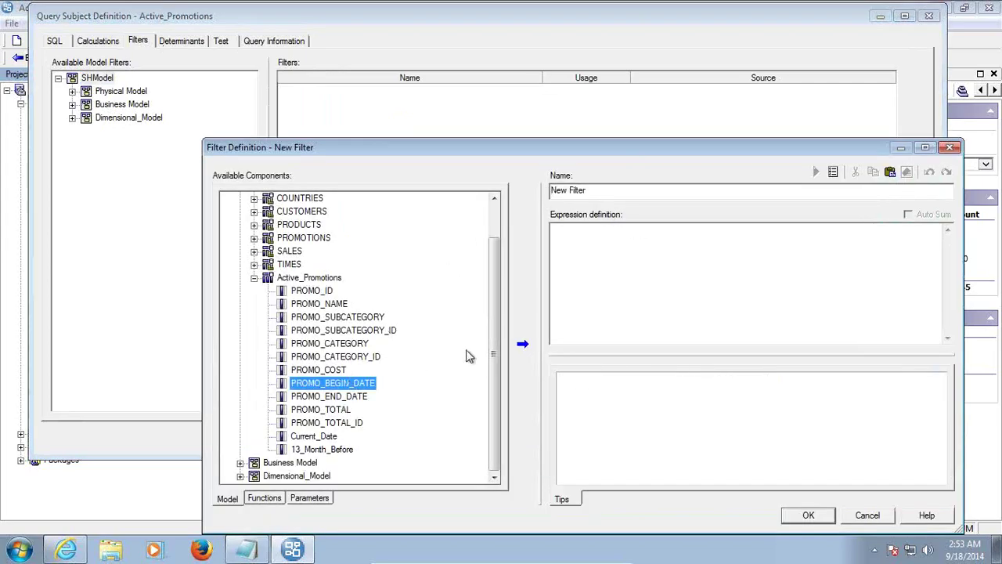
{"action": "left_click", "coordinate": [523, 345]}
{"action": "left_click_drag", "start_coordinate": [615, 191], "coordinate": [529, 191]}
{"action": "type", "text": "From"}
{"action": "type", "text": "otion_F"}
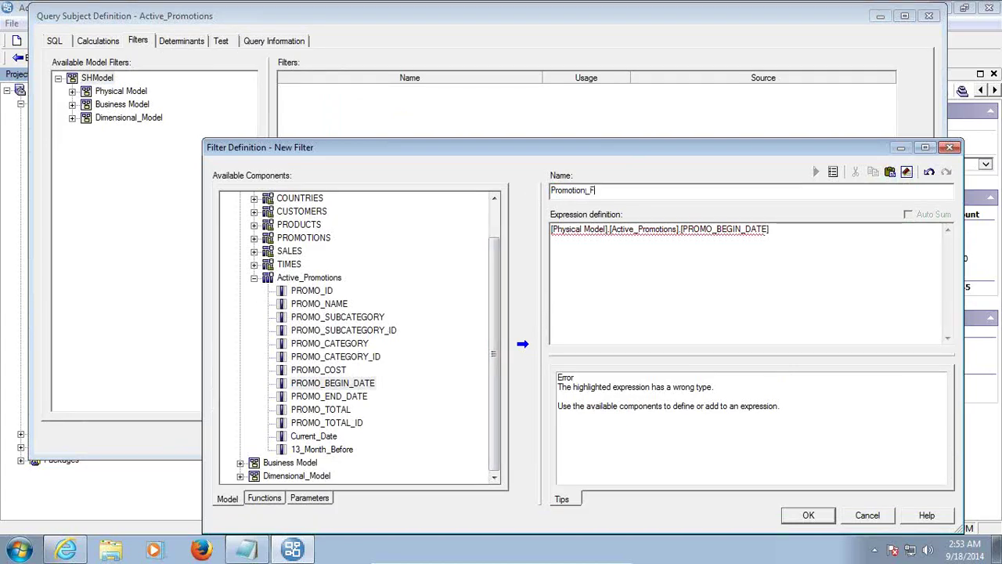
{"action": "type", "text": "ilter"}
Complete the filter's first condition as PROMO_BEGIN_DATE <= trunc ( {sysdate}), copying the date expression from the Notepad notes.
{"action": "type", "text": ">"}
{"action": "key", "text": "BackSpace"}
{"action": "type", "text": "<="}
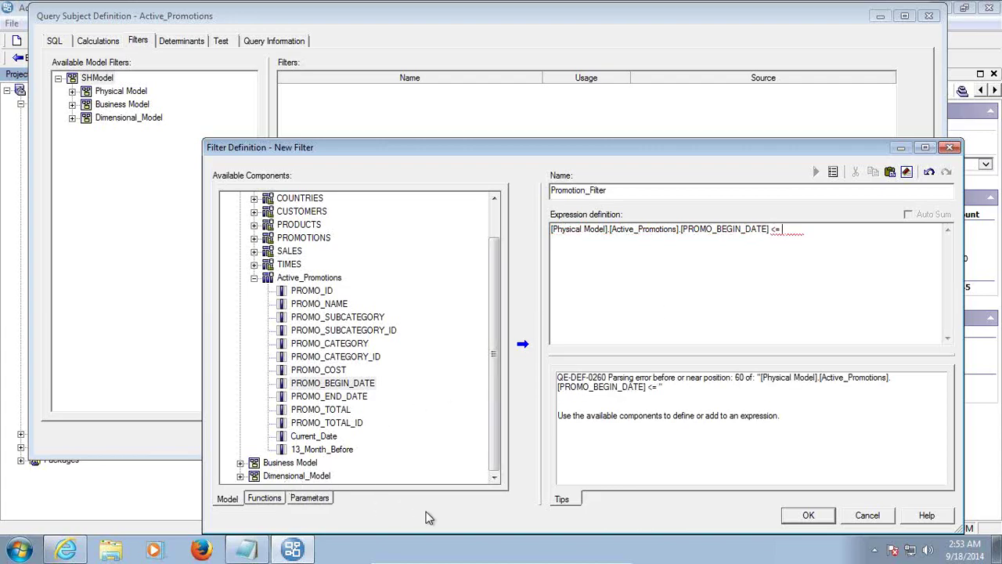
{"action": "left_click", "coordinate": [246, 550]}
{"action": "left_click_drag", "start_coordinate": [647, 235], "coordinate": [502, 232]}
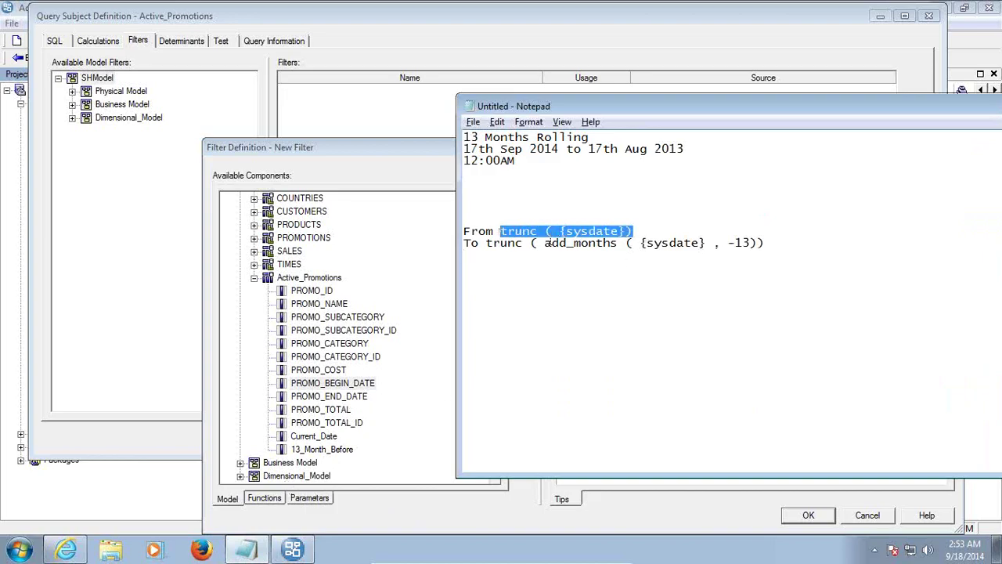
{"action": "key", "text": "ctrl+c"}
{"action": "key", "text": "alt+Tab"}
{"action": "key", "text": "ctrl+v"}
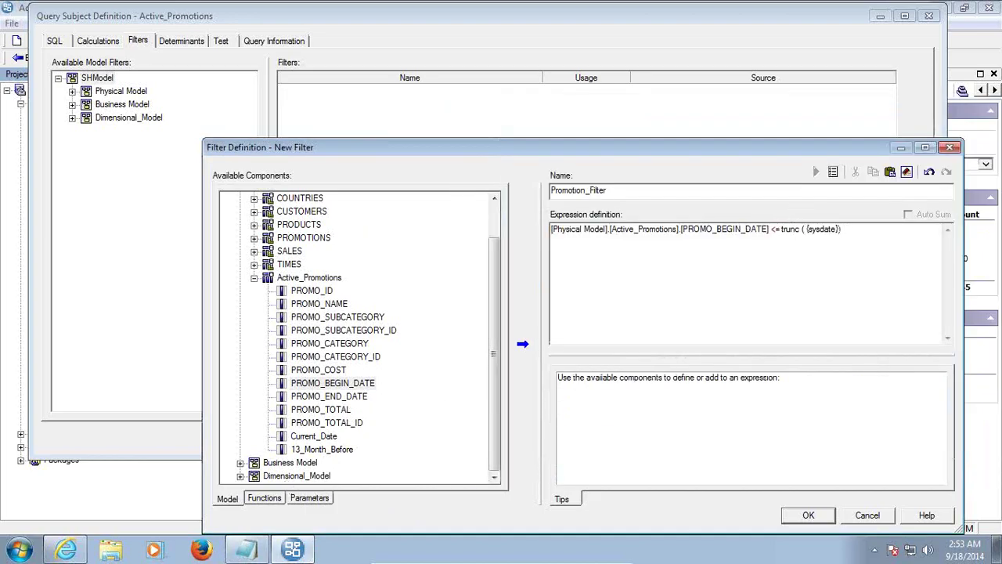
Append the condition and PROMO_BEGIN_DATE >= trunc ( add_months ( {sysdate} , -13)) using the expression from Notepad, and accept the filter.
{"action": "type", "text": "and"}
{"action": "key", "text": "Return"}
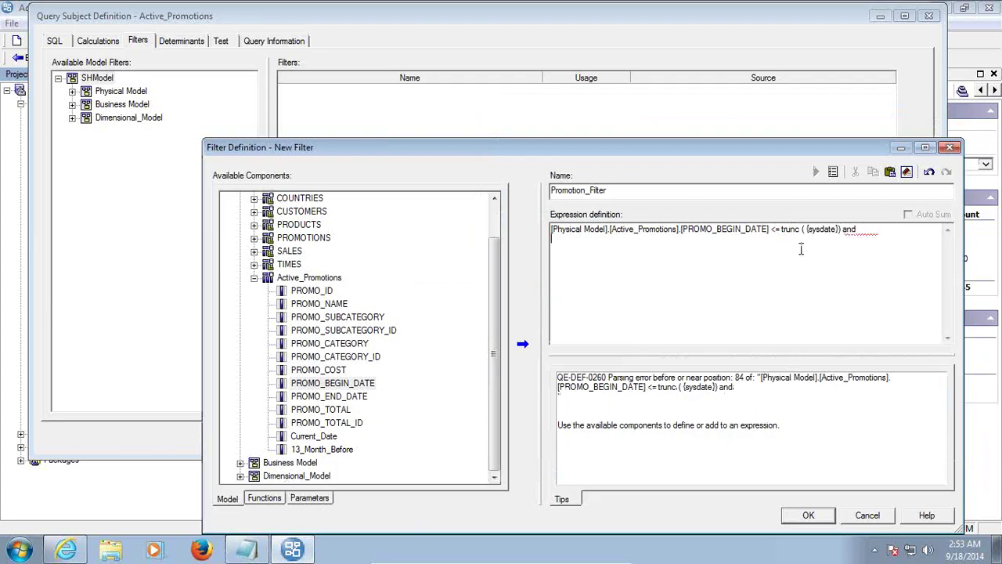
{"action": "left_click_drag", "start_coordinate": [768, 228], "coordinate": [554, 229]}
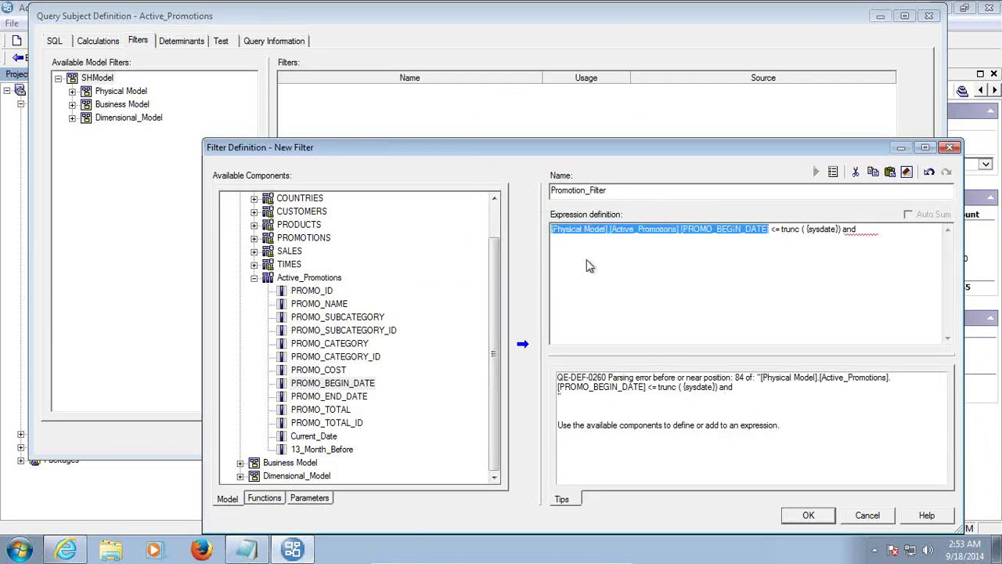
{"action": "key", "text": "ctrl+c"}
{"action": "left_click", "coordinate": [561, 246]}
{"action": "key", "text": "ctrl+v"}
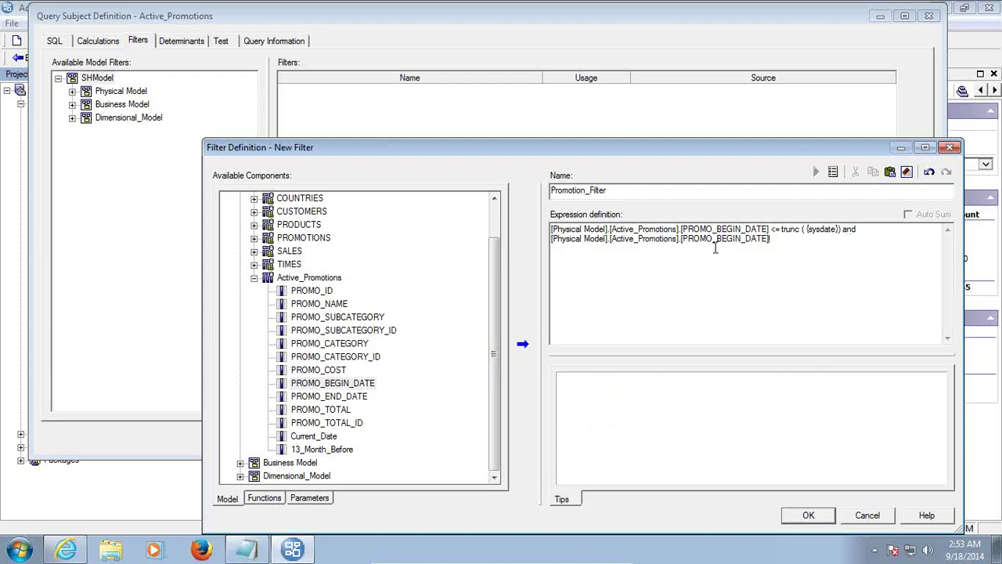
{"action": "type", "text": ">="}
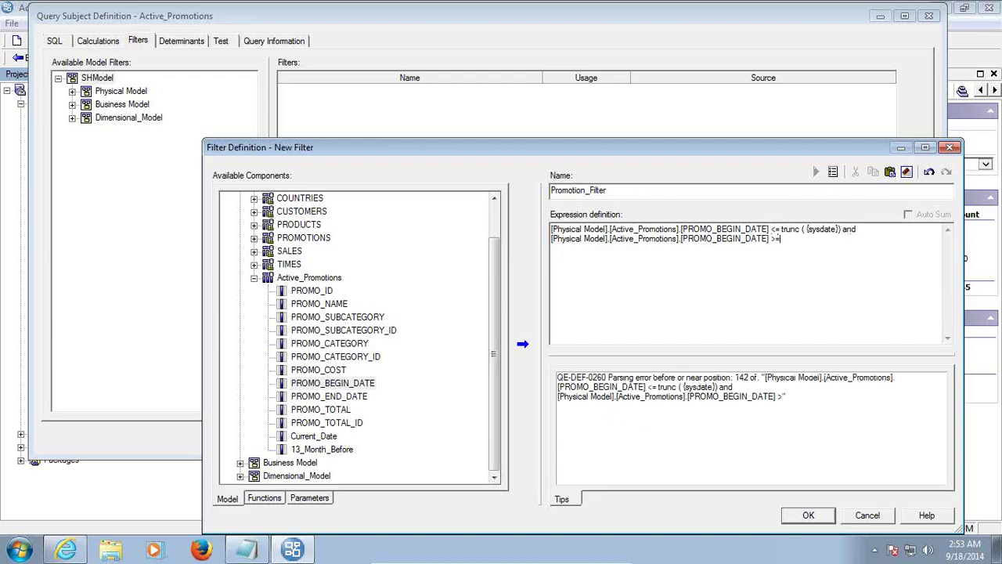
{"action": "key", "text": "alt+Tab"}
{"action": "left_click_drag", "start_coordinate": [765, 245], "coordinate": [484, 246]}
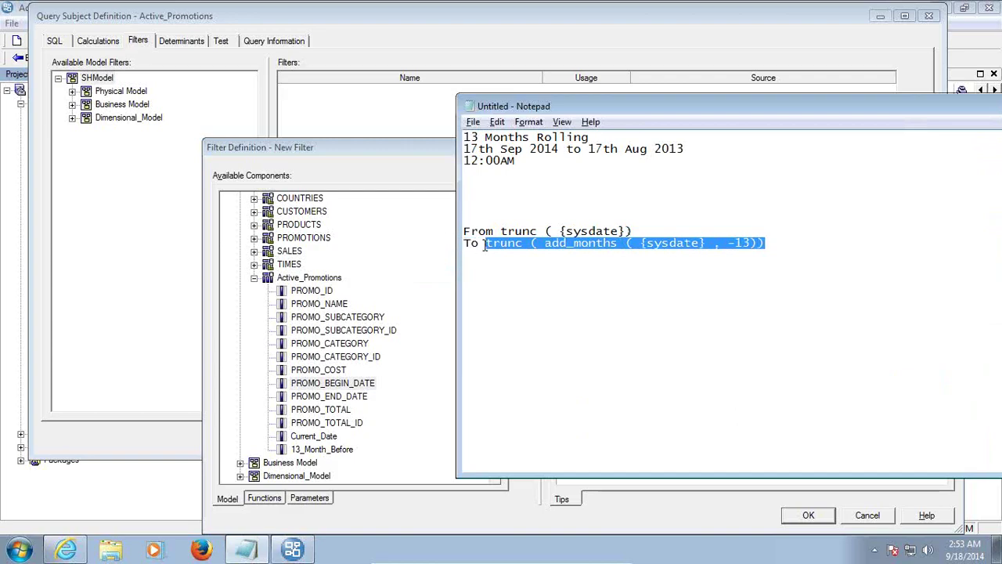
{"action": "key", "text": "alt+Tab"}
{"action": "key", "text": "ctrl+v"}
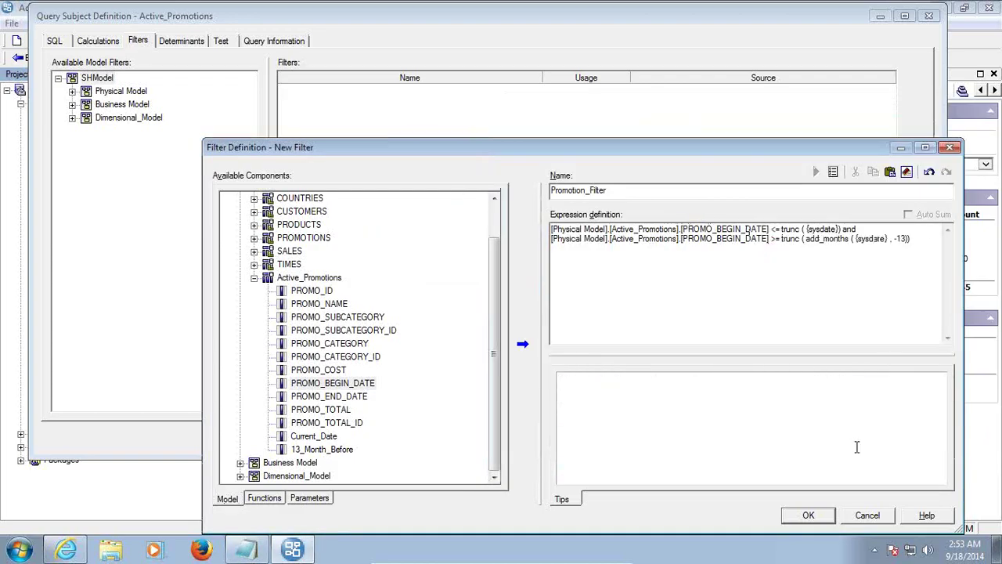
{"action": "left_click", "coordinate": [818, 516]}
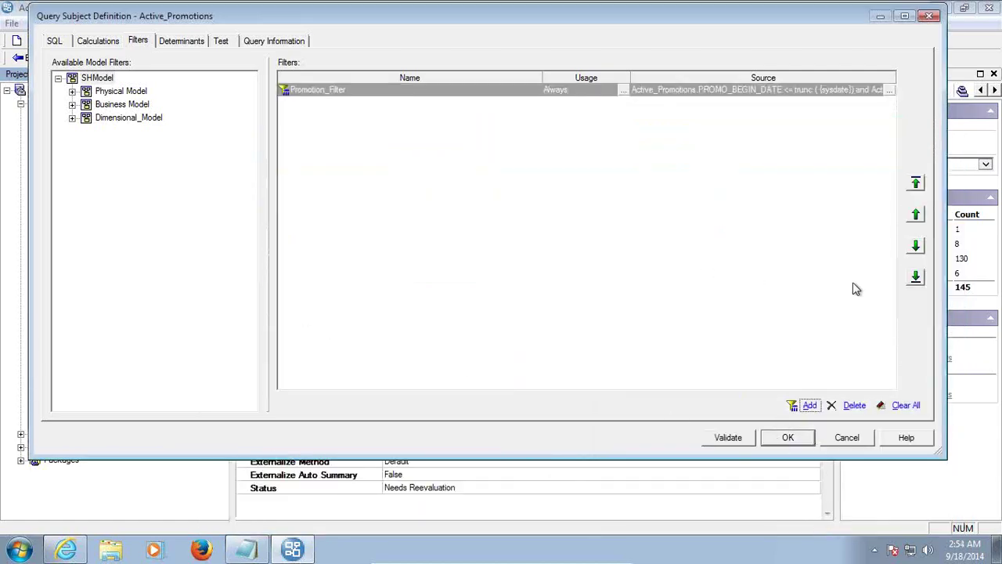
Review the Active_Promotions calculations, validate the query subject, and accept its definition.
{"action": "left_click", "coordinate": [101, 43]}
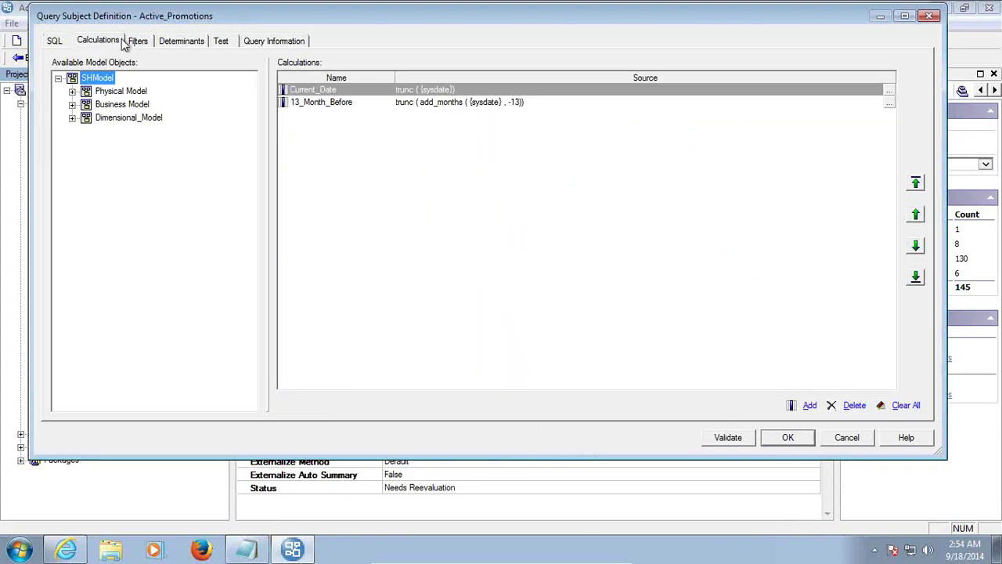
{"action": "left_click", "coordinate": [743, 439]}
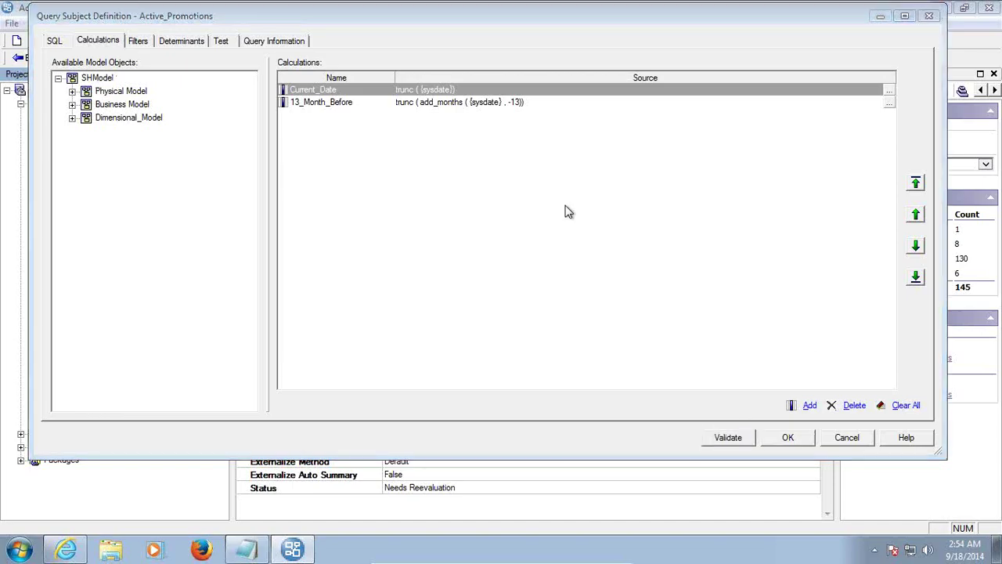
{"action": "left_click", "coordinate": [842, 436]}
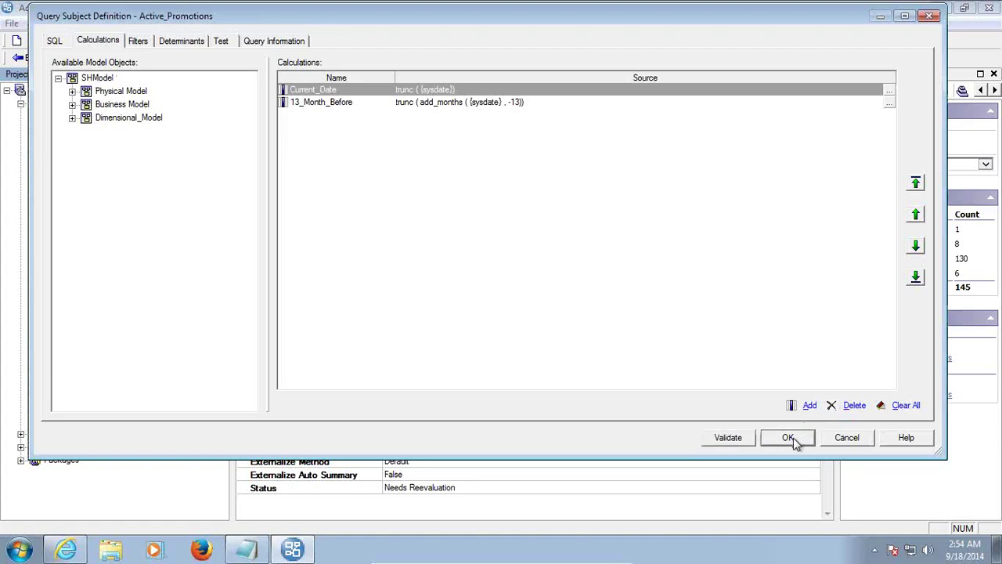
{"action": "left_click", "coordinate": [794, 438]}
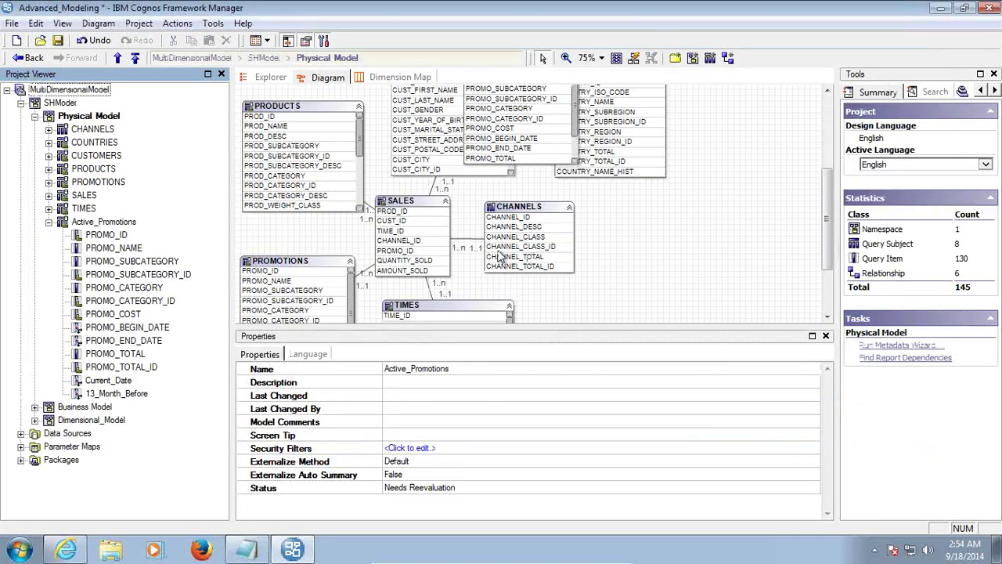
Run a test sample on the filtered Active_Promotions, check the result columns through 13_Month_Before, and display the generated Cognos SQL.
{"action": "right_click", "coordinate": [113, 224]}
{"action": "left_click", "coordinate": [148, 301]}
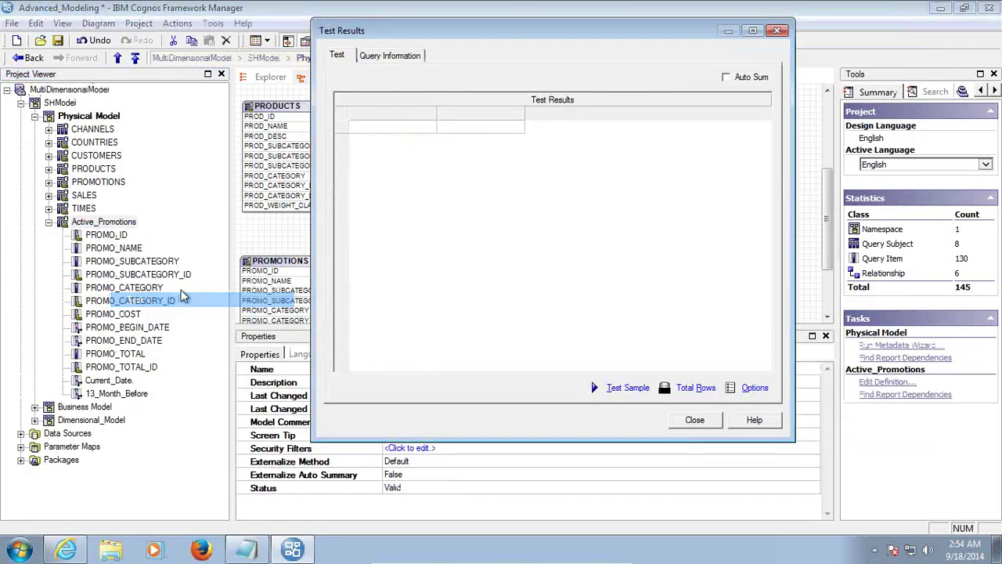
{"action": "left_click", "coordinate": [630, 388]}
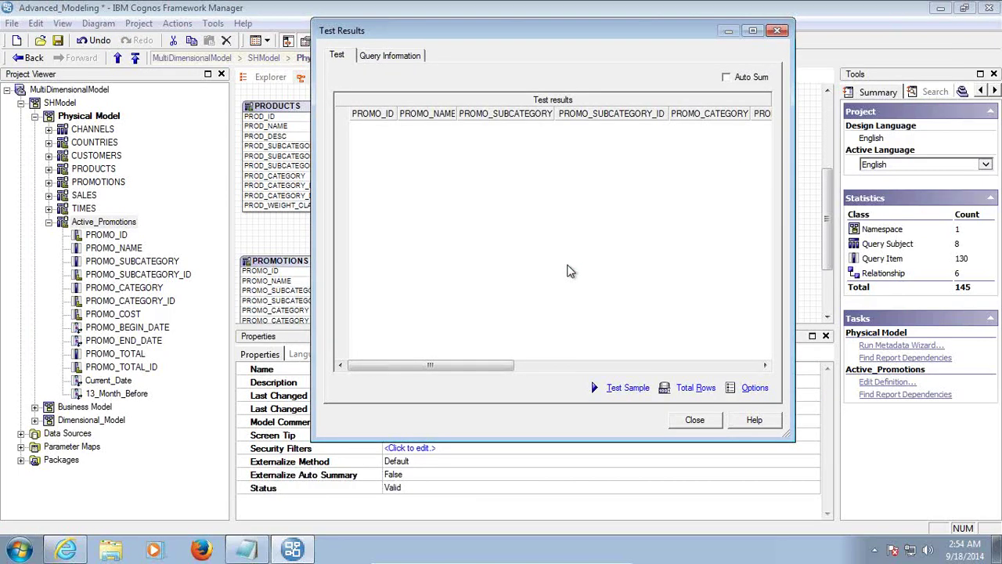
{"action": "left_click_drag", "start_coordinate": [467, 366], "coordinate": [707, 376]}
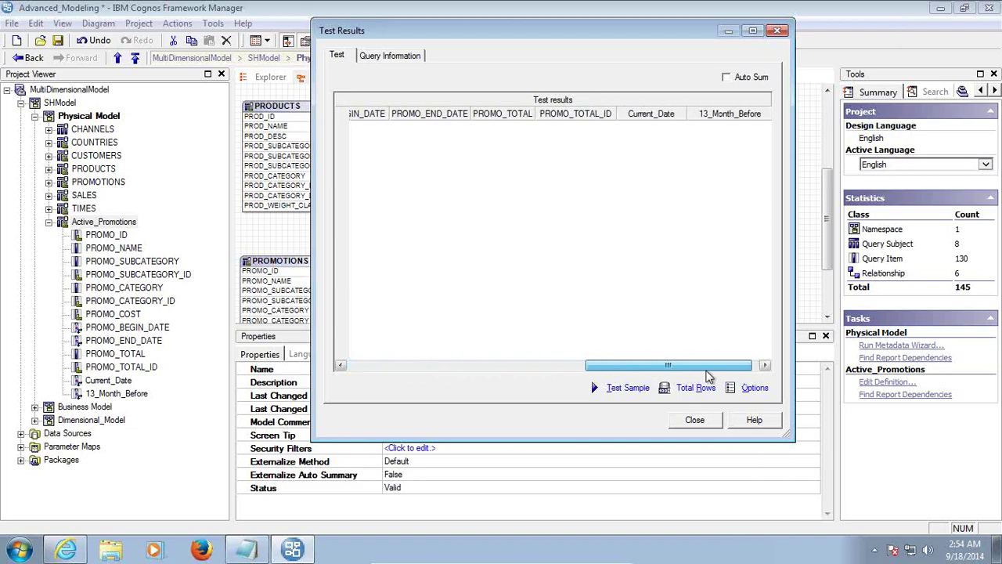
{"action": "left_click", "coordinate": [390, 56]}
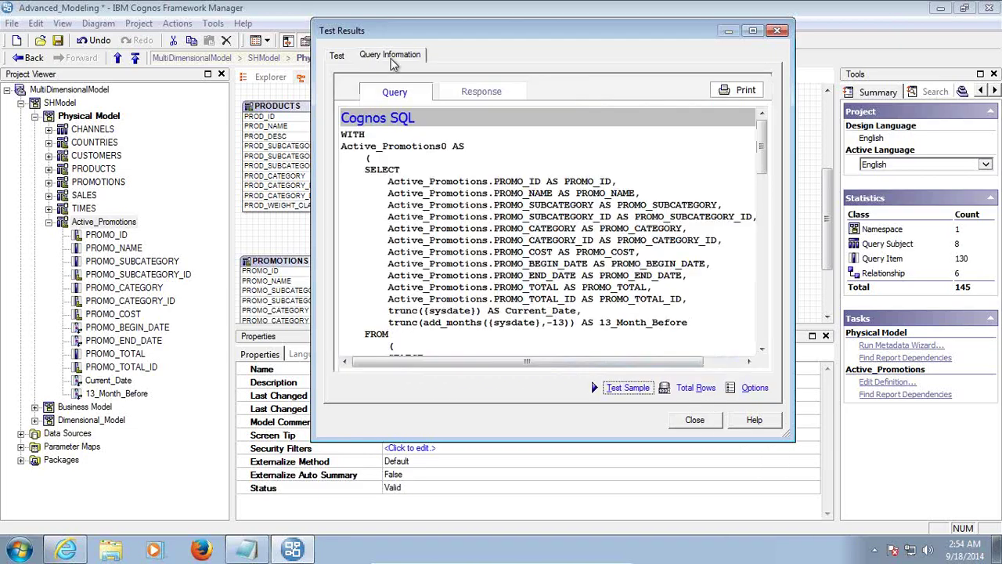
Try to copy the inner SELECT statement of the Active_Promotions native SQL into the Notepad notes.
{"action": "left_click_drag", "start_coordinate": [767, 159], "coordinate": [762, 306]}
{"action": "left_click_drag", "start_coordinate": [523, 111], "coordinate": [575, 252]}
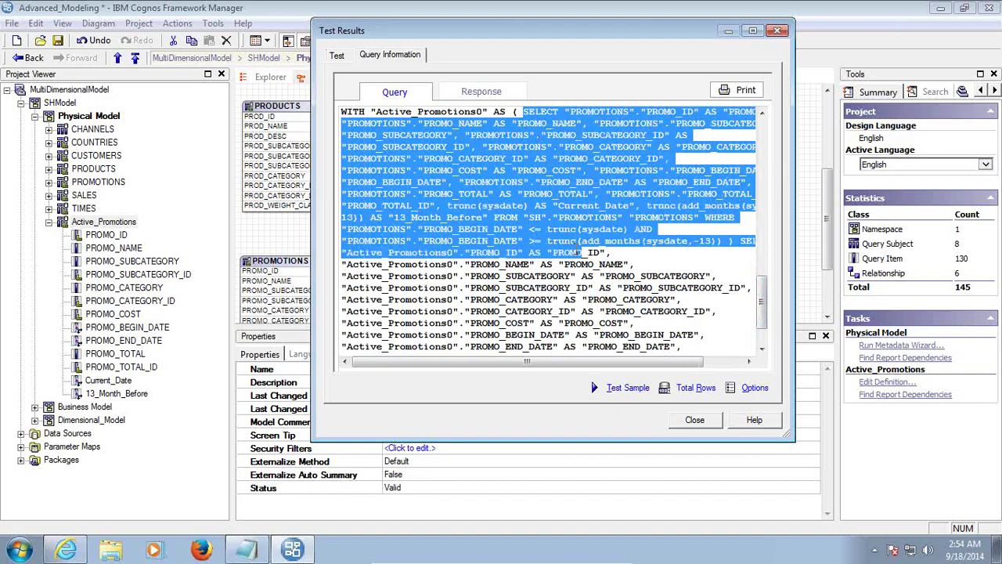
{"action": "left_click_drag", "start_coordinate": [470, 363], "coordinate": [518, 365]}
{"action": "left_click", "coordinate": [676, 241], "text": "shift"}
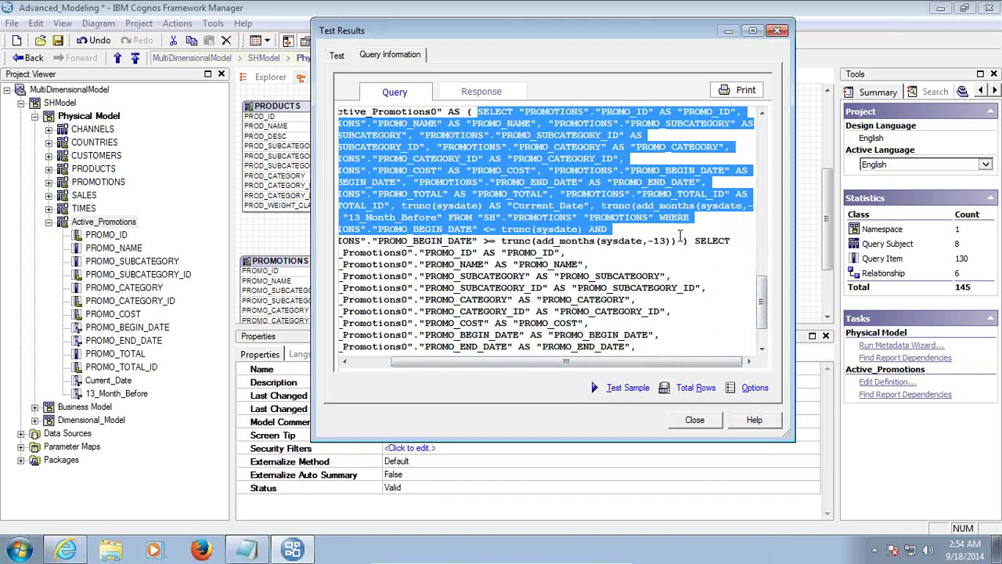
{"action": "left_click", "coordinate": [246, 548]}
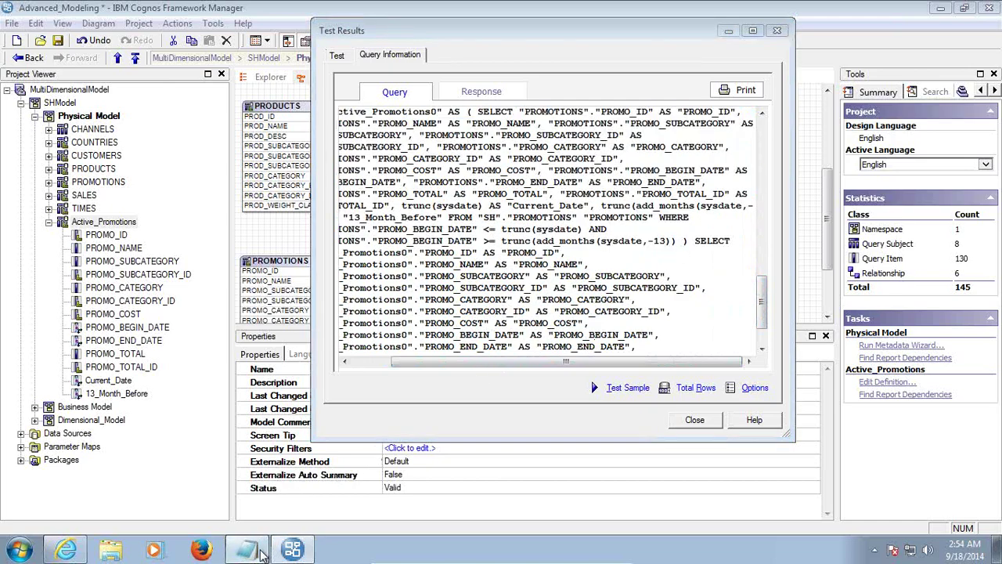
{"action": "left_click", "coordinate": [465, 231]}
{"action": "key", "text": "ctrl+v"}
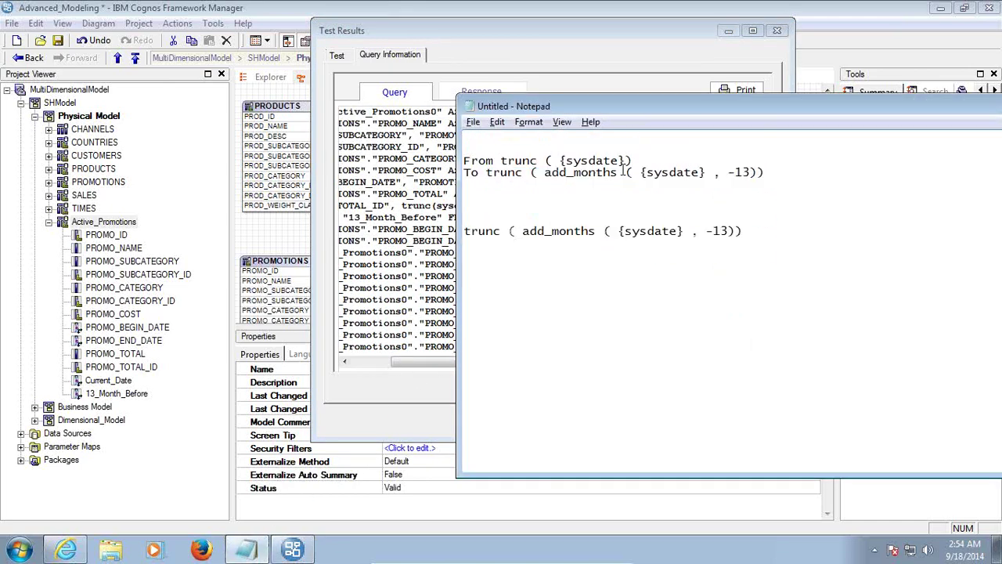
{"action": "key", "text": "alt+Tab"}
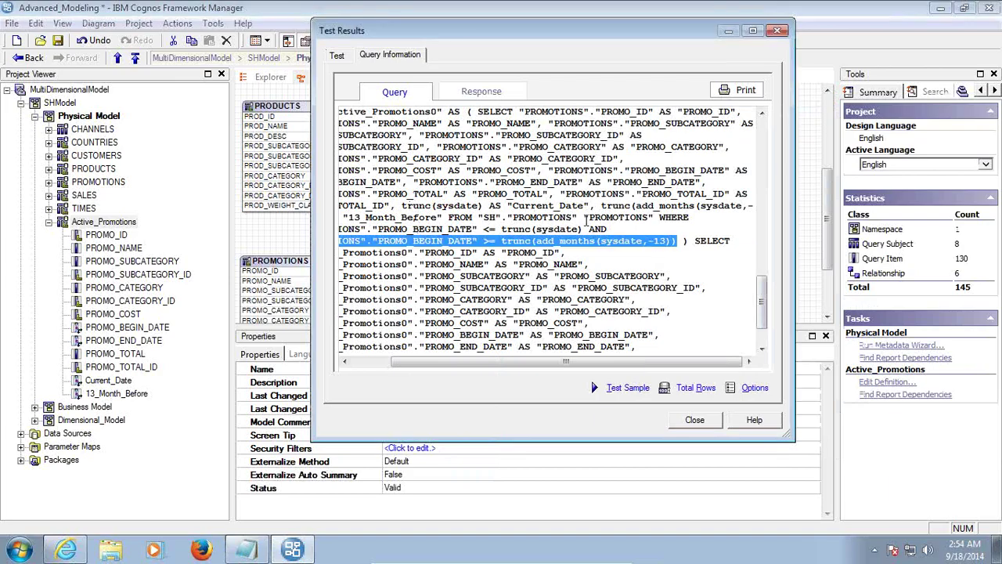
Copy the native SQL's inner SELECT through the add_months condition and paste it over the last trunc expression in the Notepad notes.
{"action": "left_click_drag", "start_coordinate": [586, 223], "coordinate": [524, 196]}
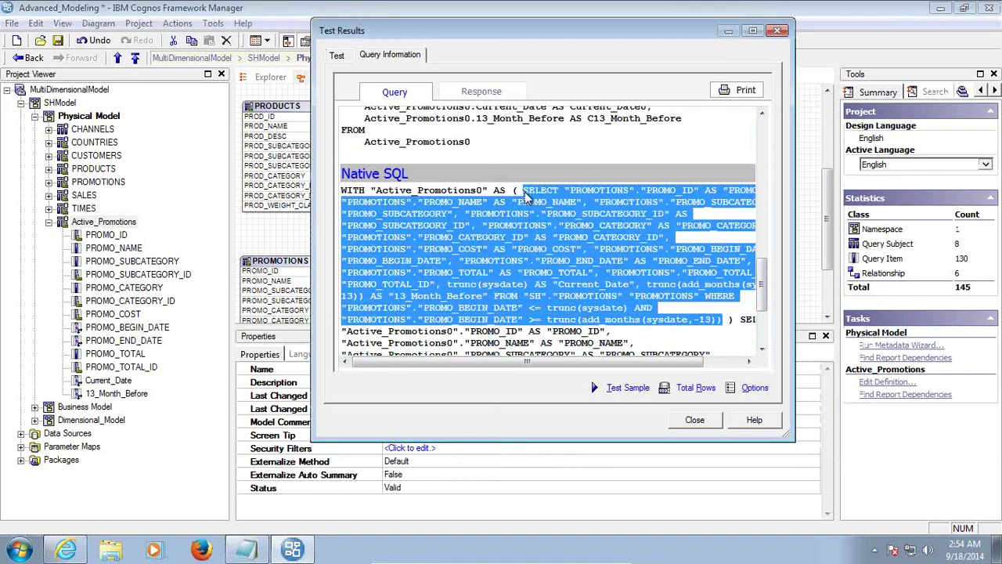
{"action": "right_click", "coordinate": [542, 202]}
{"action": "left_click", "coordinate": [565, 210]}
{"action": "left_click", "coordinate": [269, 546]}
{"action": "left_click", "coordinate": [758, 231]}
{"action": "key", "text": "shift+Home"}
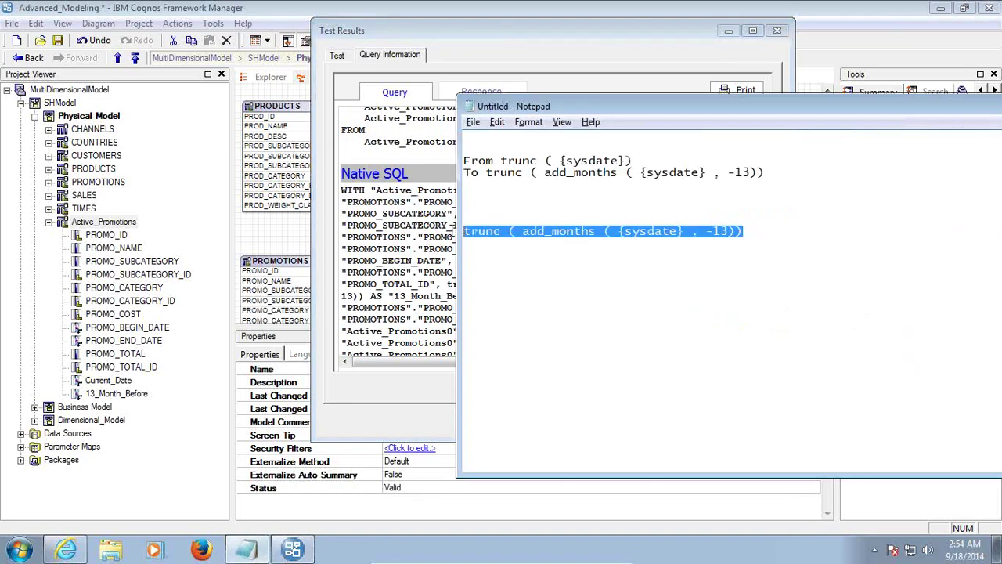
{"action": "key", "text": "ctrl+v"}
{"action": "left_click_drag", "start_coordinate": [704, 121], "coordinate": [326, 79]}
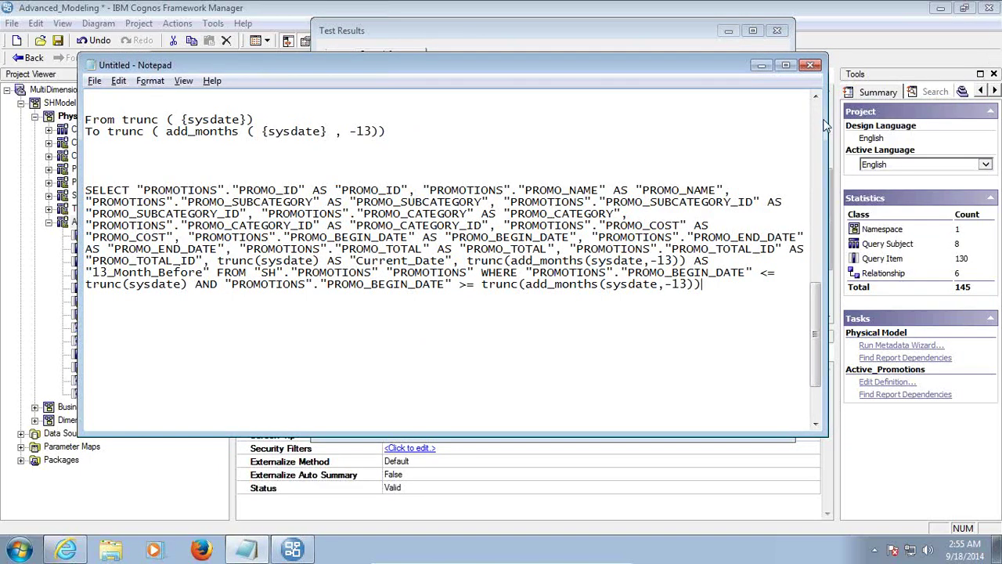
Put WHERE, AND and the second PROMO_BEGIN_DATE condition on separate lines in the pasted SQL, and highlight the whole statement.
{"action": "key", "text": "Return"}
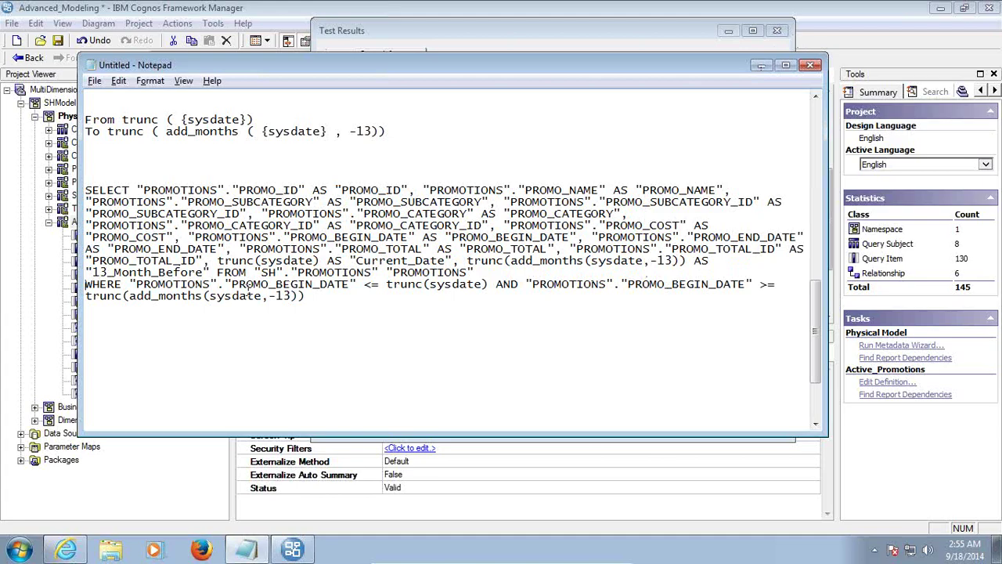
{"action": "left_click", "coordinate": [494, 283]}
{"action": "key", "text": "Return"}
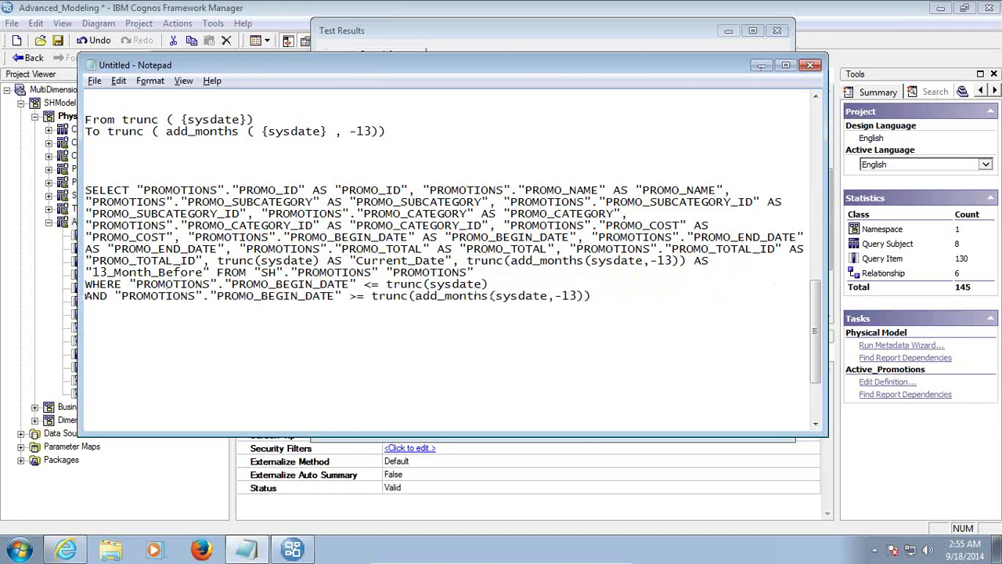
{"action": "left_click", "coordinate": [114, 295]}
{"action": "key", "text": "Return"}
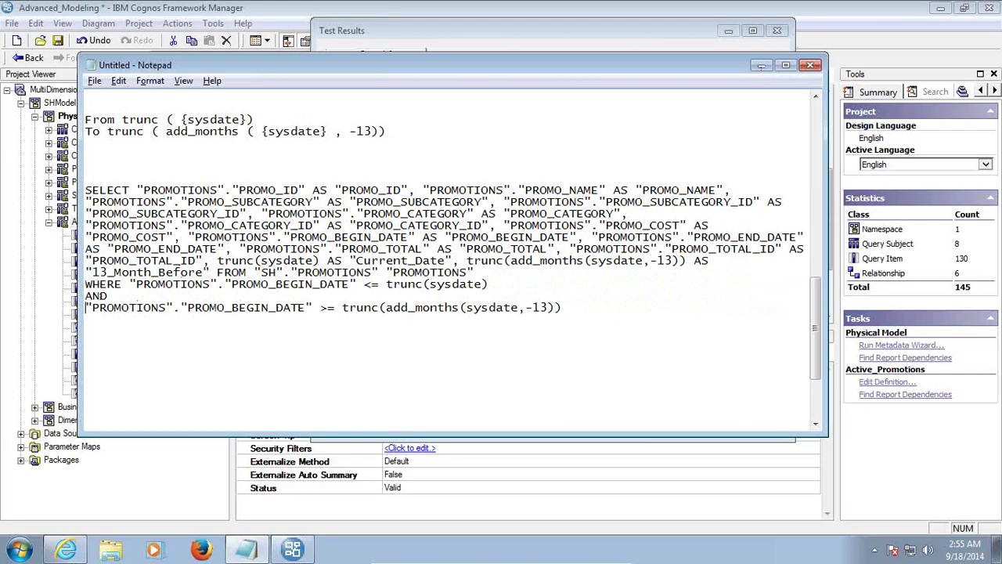
{"action": "left_click_drag", "start_coordinate": [583, 306], "coordinate": [31, 194]}
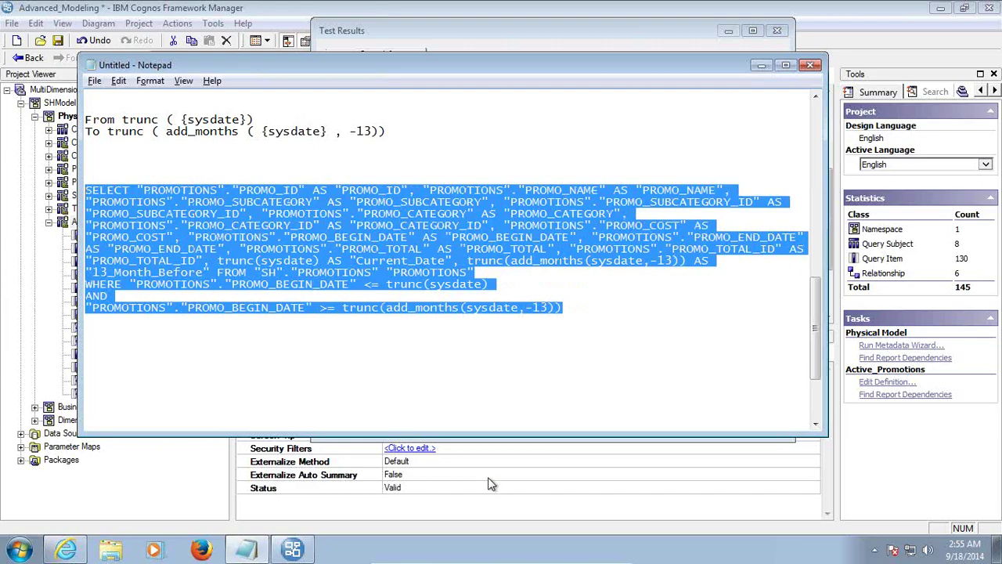
Close the test results and open the Promotion_Filter expression from the Active_Promotions query subject definition.
{"action": "left_click", "coordinate": [505, 38]}
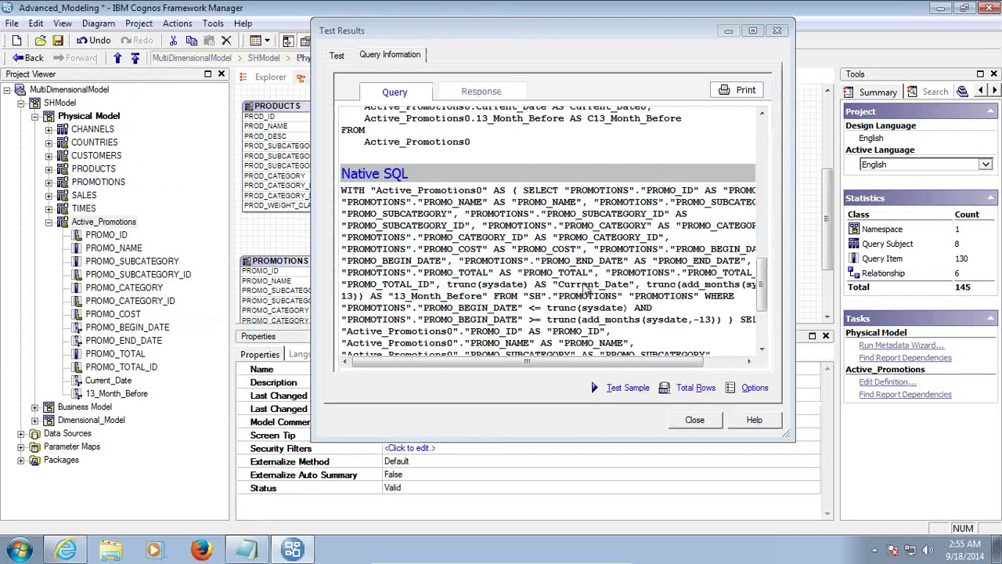
{"action": "left_click", "coordinate": [689, 421]}
{"action": "right_click", "coordinate": [118, 226]}
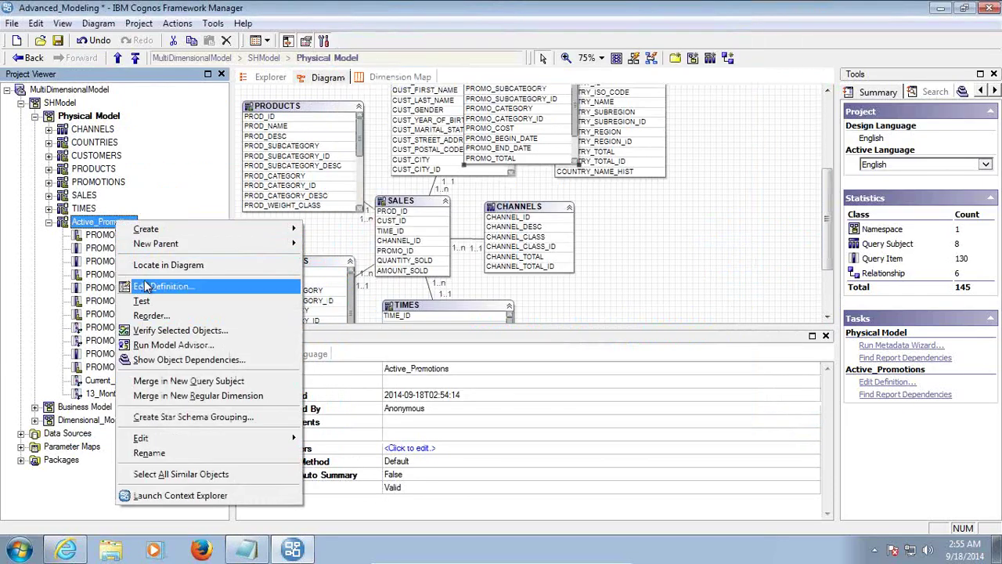
{"action": "left_click", "coordinate": [144, 287]}
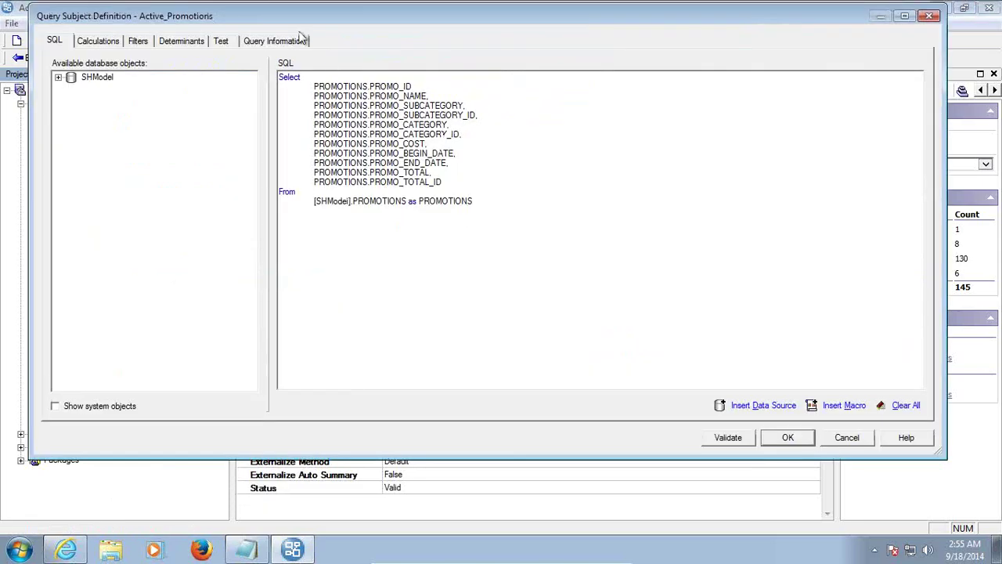
{"action": "left_click", "coordinate": [138, 43]}
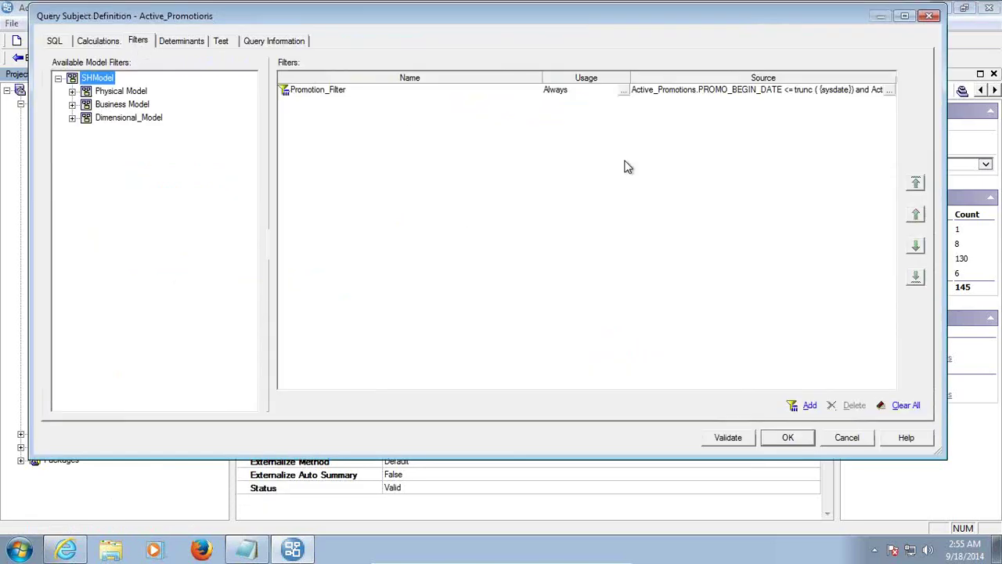
{"action": "left_click", "coordinate": [890, 90]}
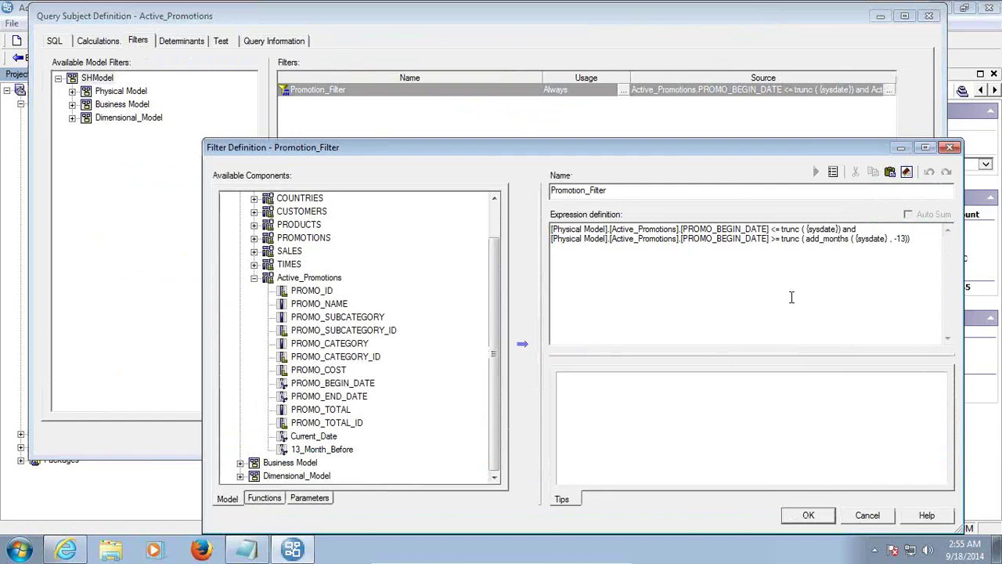
Launch Paint (pbrush), paste the captured image of the Promotion_Filter definition dialog, and maximize the window.
{"action": "left_click", "coordinate": [20, 549]}
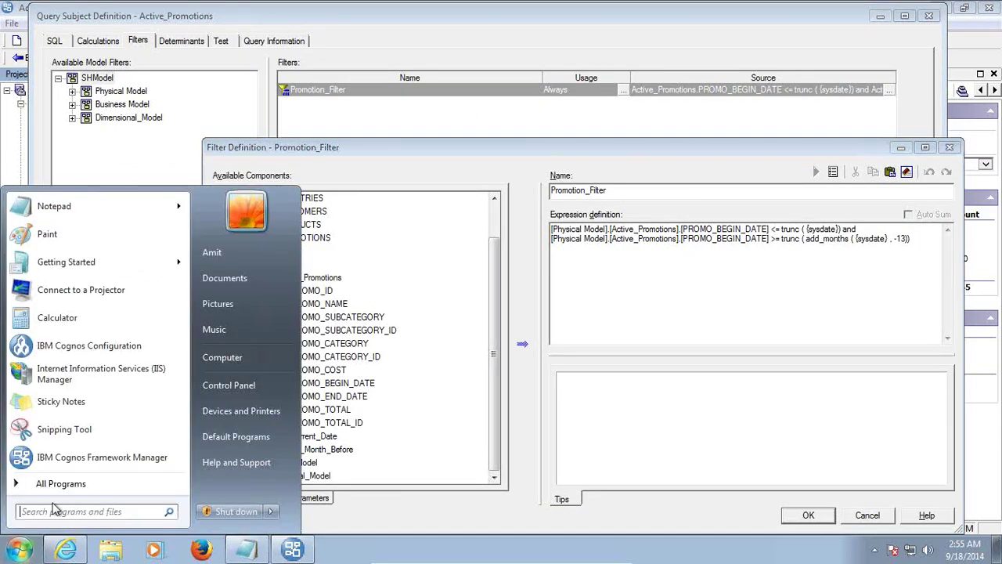
{"action": "type", "text": "pbrush"}
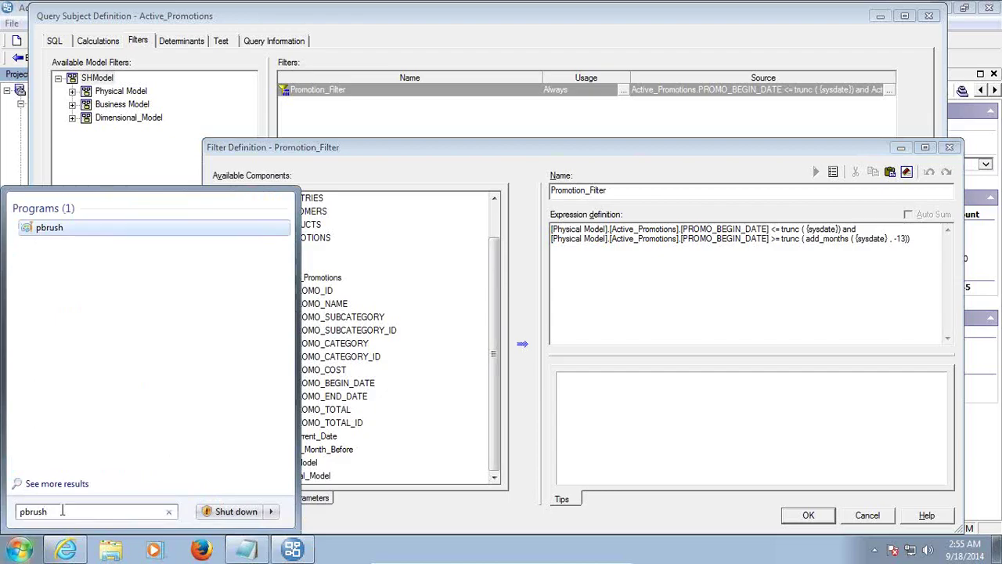
{"action": "key", "text": "Return"}
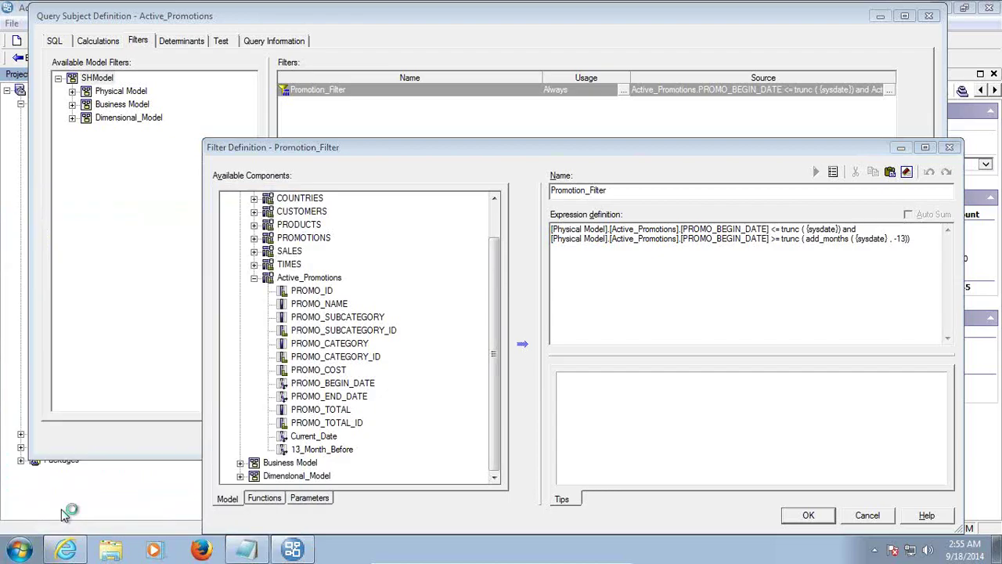
{"action": "key", "text": "ctrl+v"}
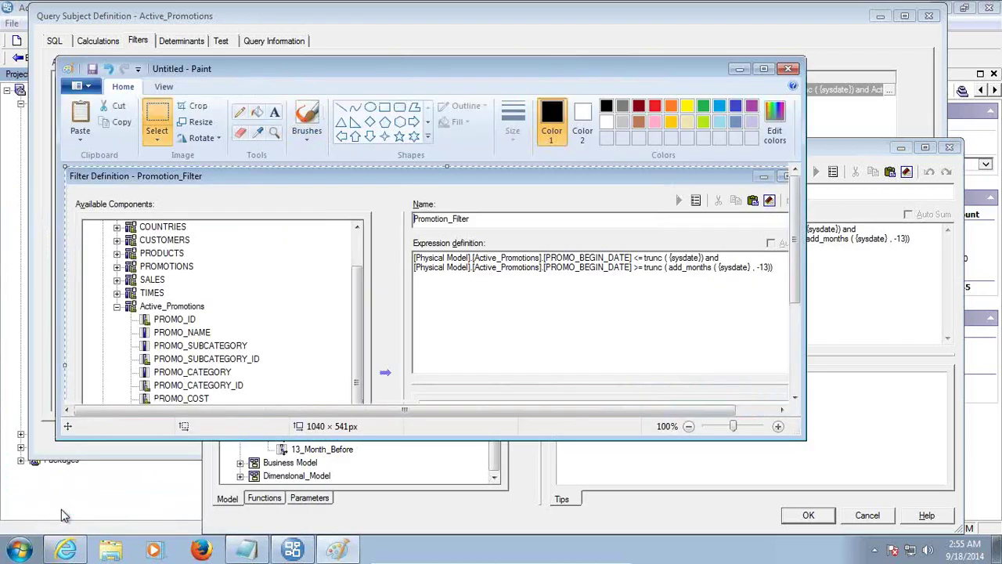
{"action": "double_click", "coordinate": [316, 73]}
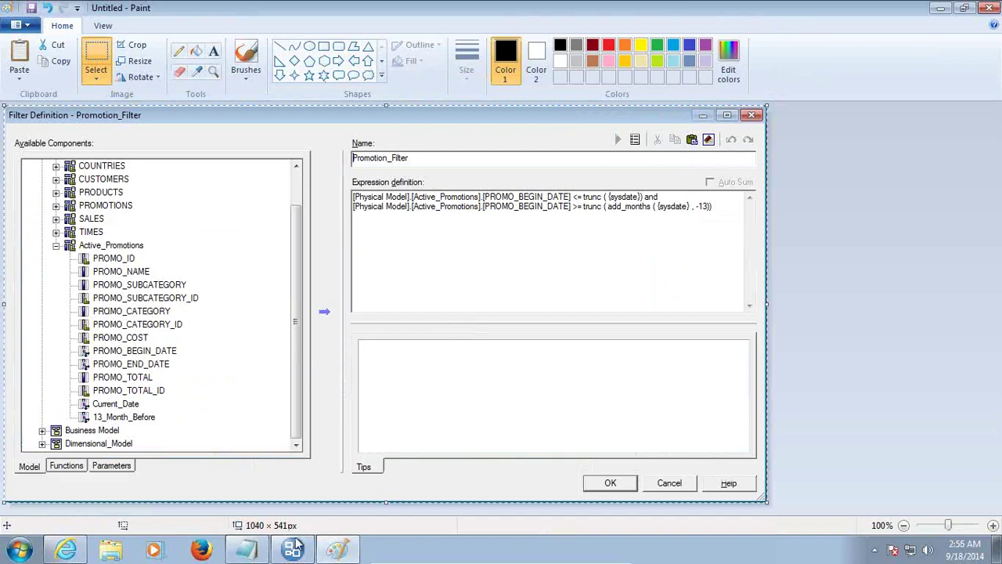